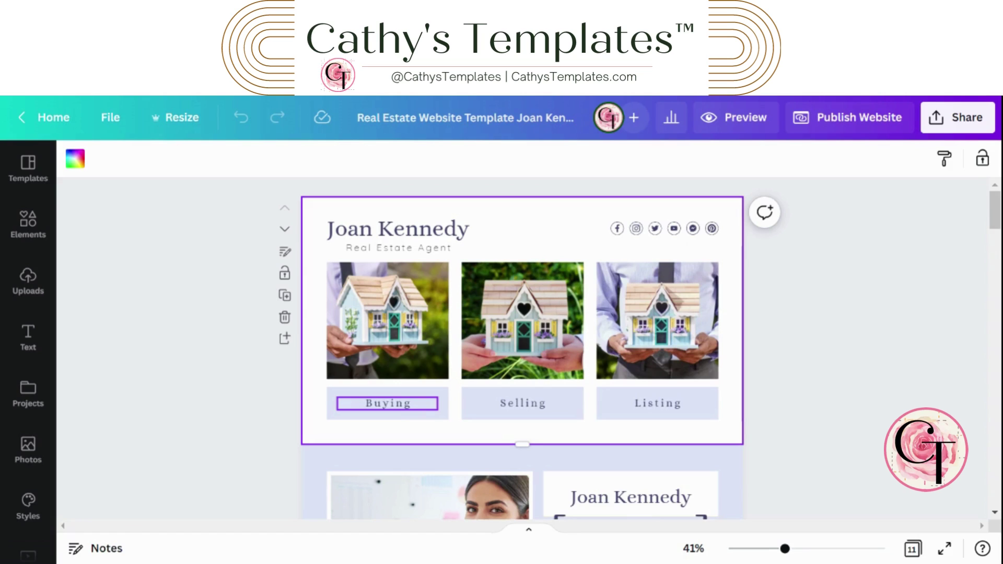
- Link the "Buying" text on the home section to cathystemplates.com
{"action": "double_click", "coordinate": [406, 409]}
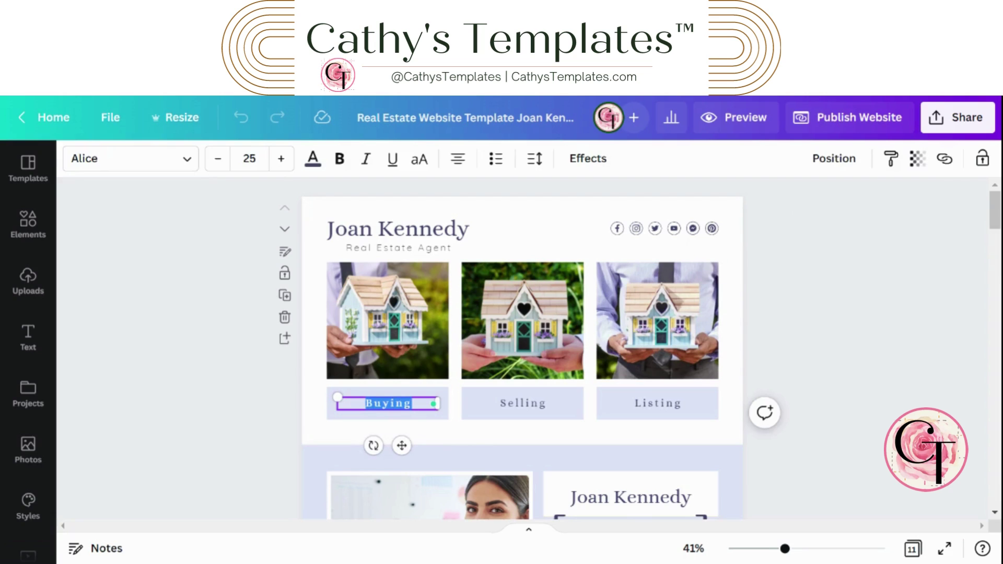
{"action": "left_click", "coordinate": [945, 159]}
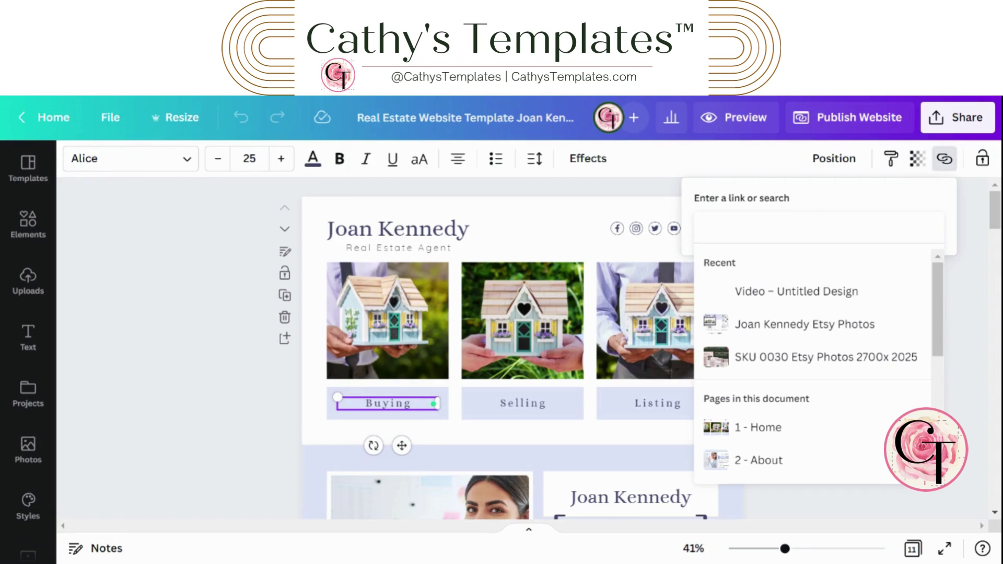
{"action": "type", "text": "cathys"}
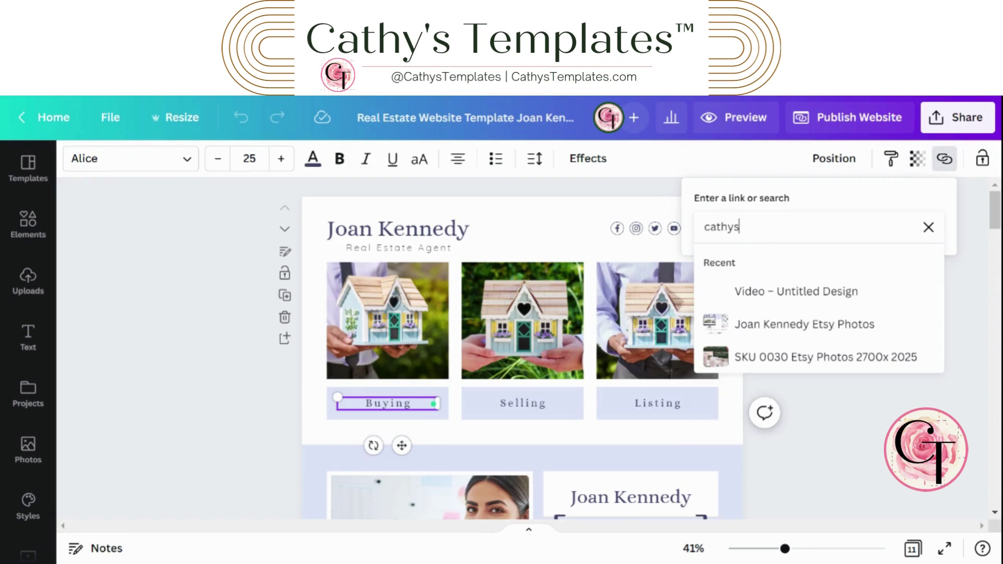
{"action": "type", "text": "templates.com"}
{"action": "key", "text": "Return"}
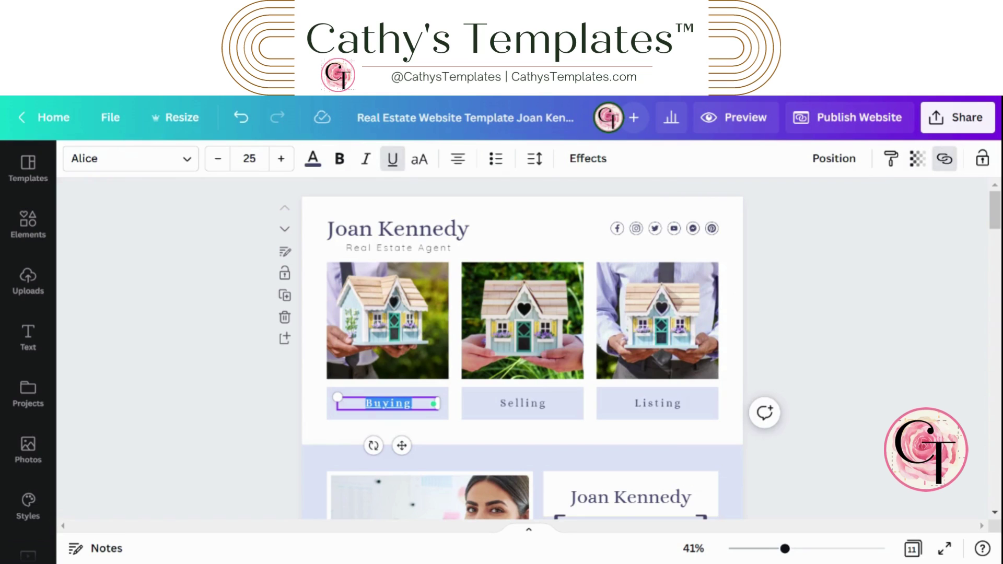
{"action": "left_click", "coordinate": [797, 274]}
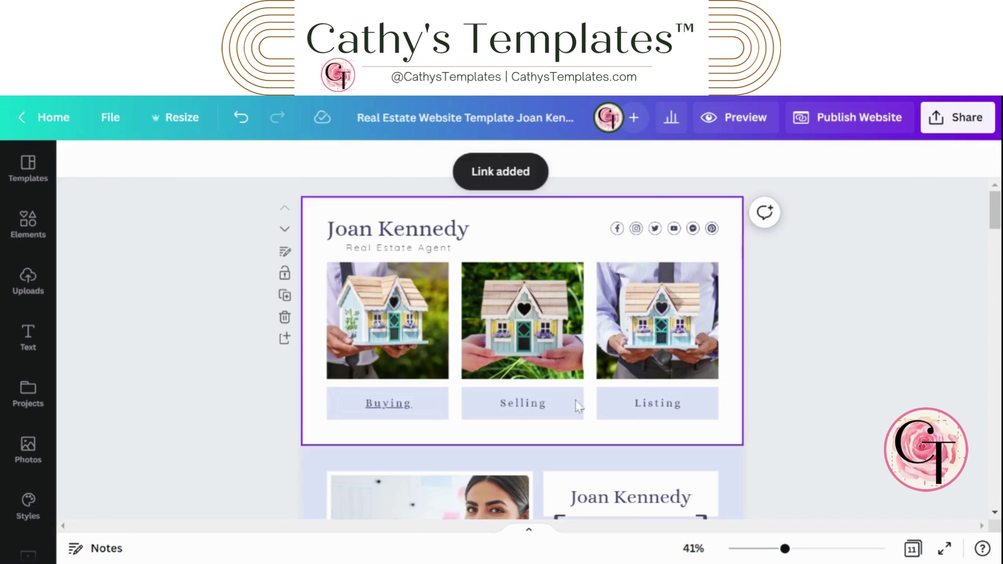
- Undo the link added to the "Buying" text
{"action": "left_click", "coordinate": [400, 400]}
{"action": "left_click", "coordinate": [266, 173]}
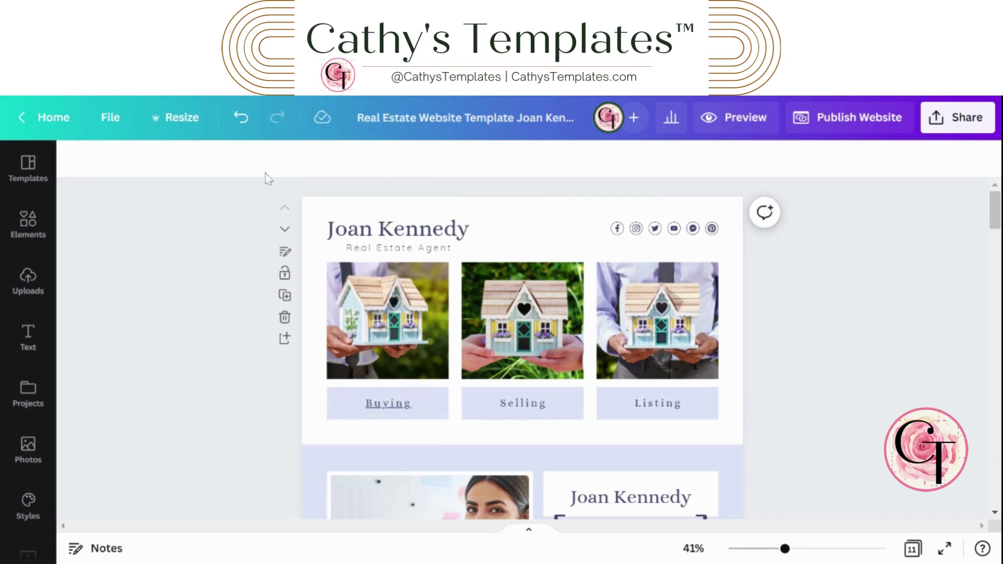
{"action": "left_click", "coordinate": [241, 117]}
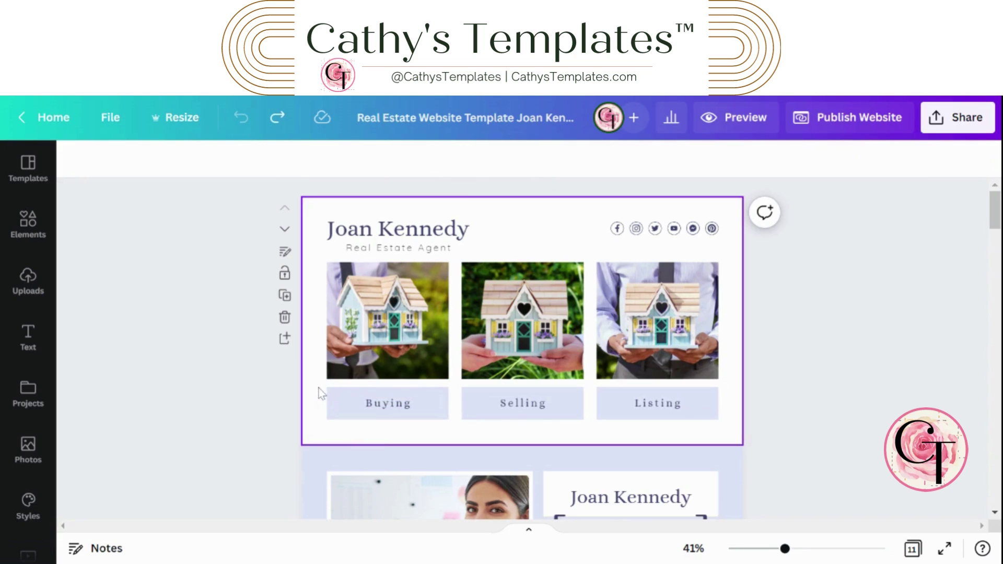
- Group the "Buying" text with the lavender rectangle behind it
{"action": "left_click_drag", "start_coordinate": [318, 387], "coordinate": [439, 425]}
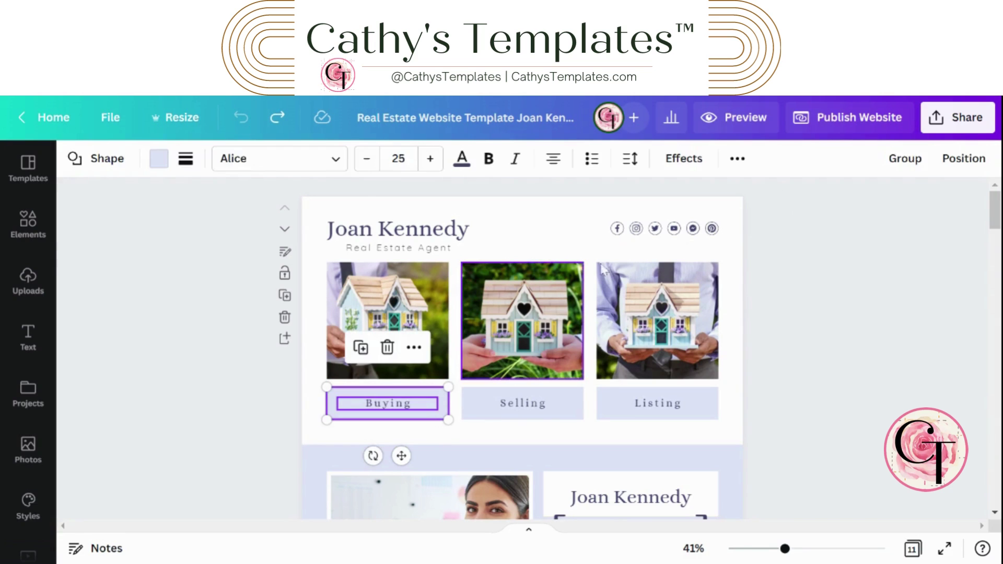
{"action": "left_click", "coordinate": [904, 166]}
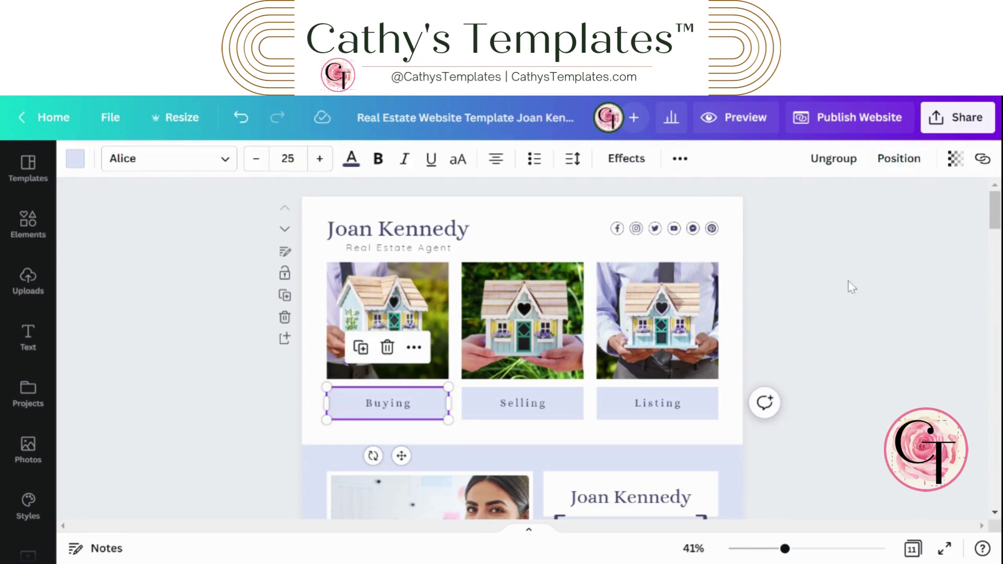
{"action": "left_click", "coordinate": [833, 335]}
- Link the grouped "Buying" button to cathystemplates.com
{"action": "right_click", "coordinate": [430, 417]}
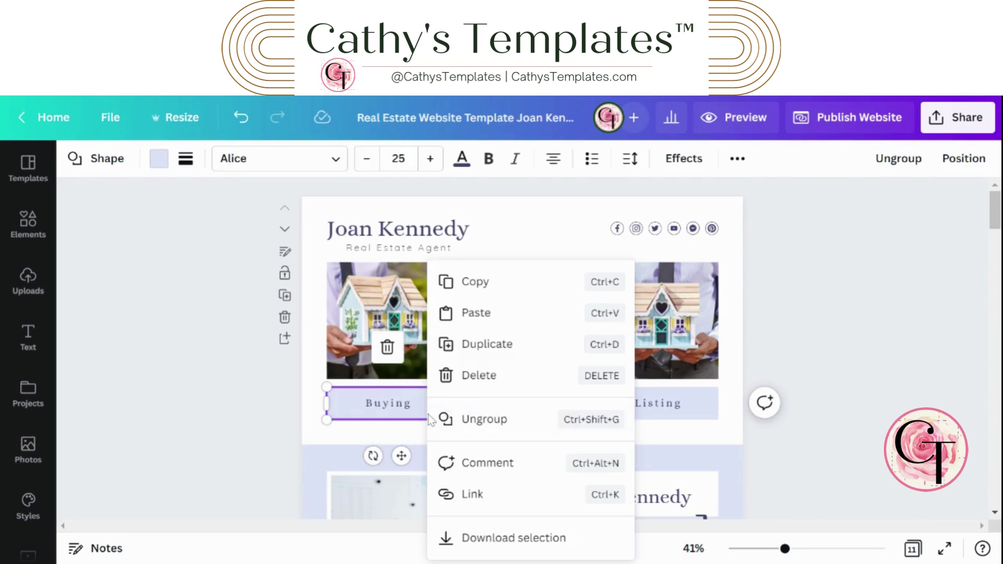
{"action": "left_click", "coordinate": [471, 495]}
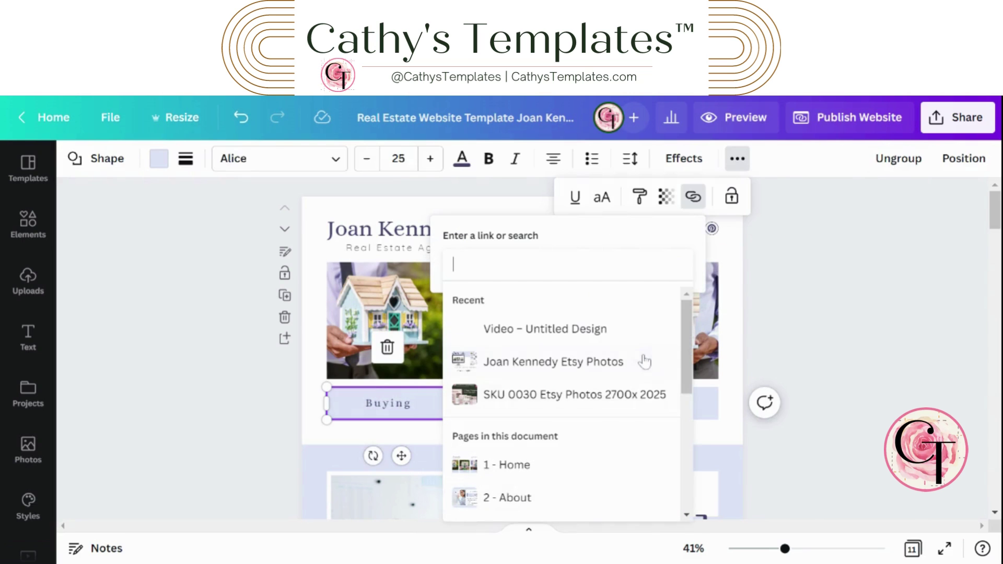
{"action": "type", "text": "cathyst"}
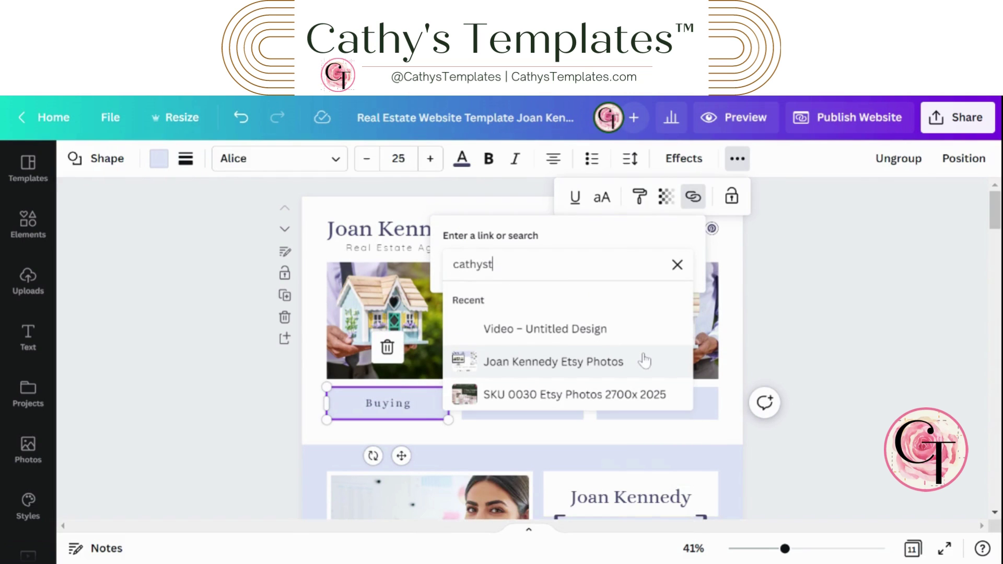
{"action": "type", "text": "emplates.com"}
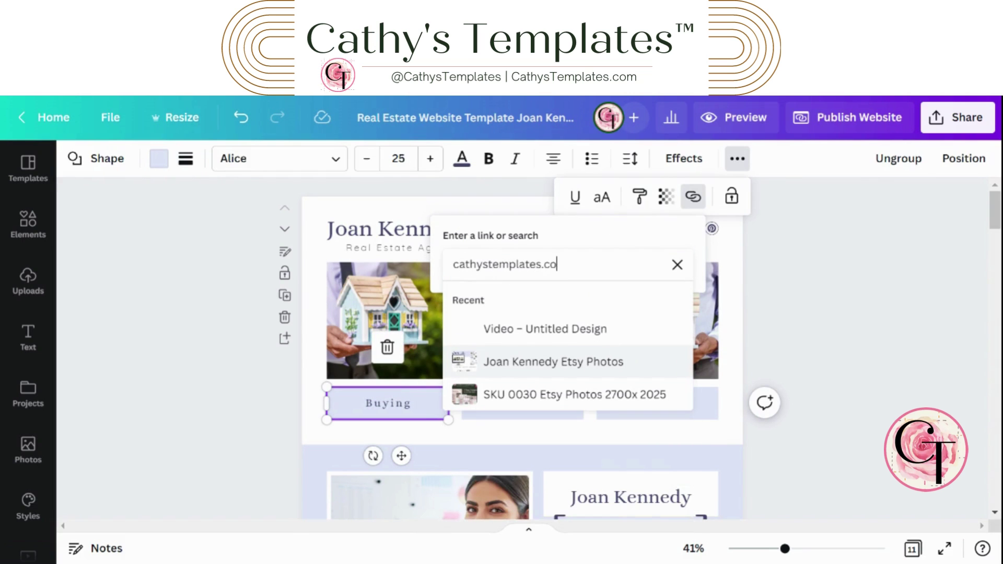
{"action": "key", "text": "Return"}
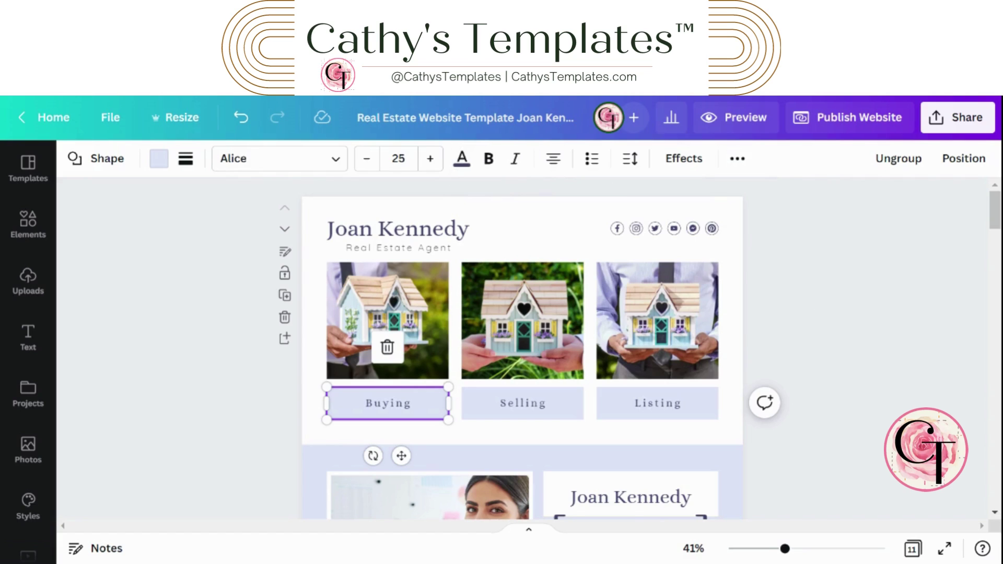
{"action": "left_click", "coordinate": [796, 302]}
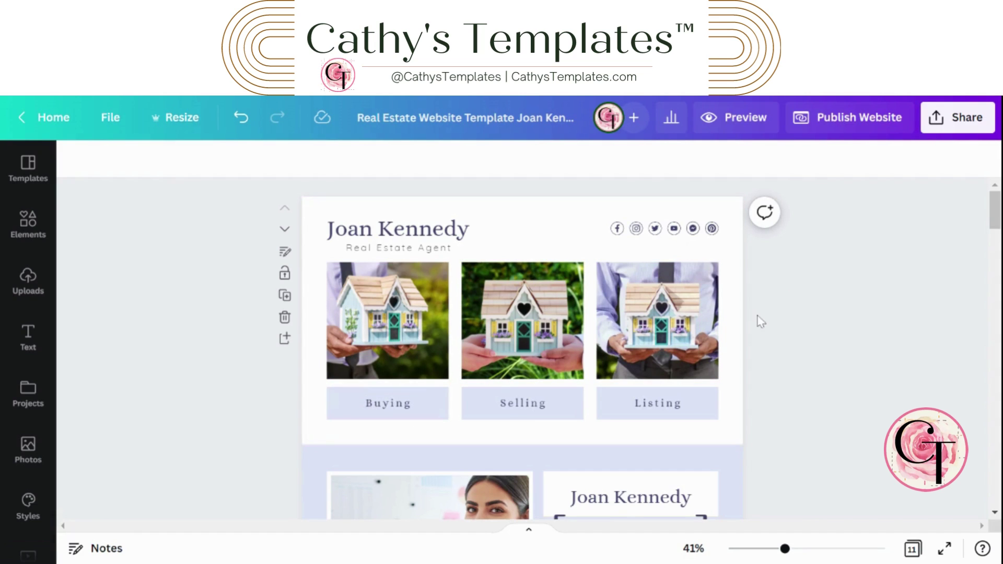
- Undo both the link and the grouping of the "Buying" button
{"action": "left_click", "coordinate": [241, 125]}
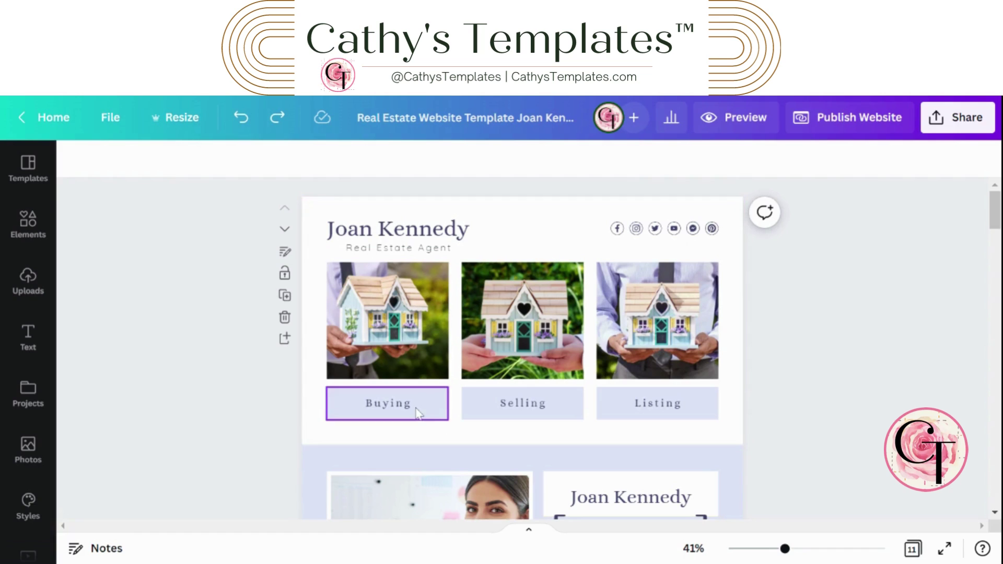
{"action": "left_click", "coordinate": [250, 128]}
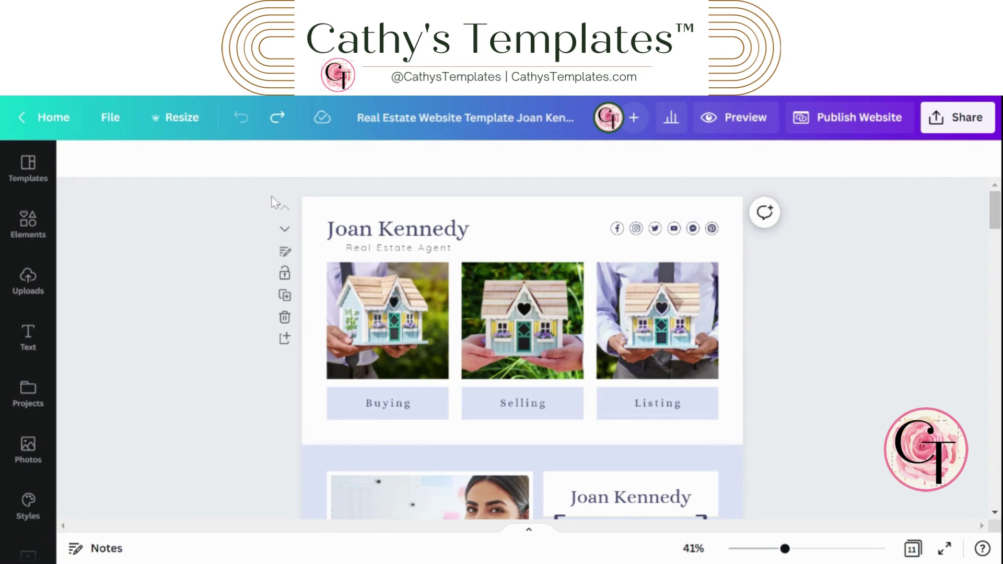
{"action": "left_click", "coordinate": [313, 316]}
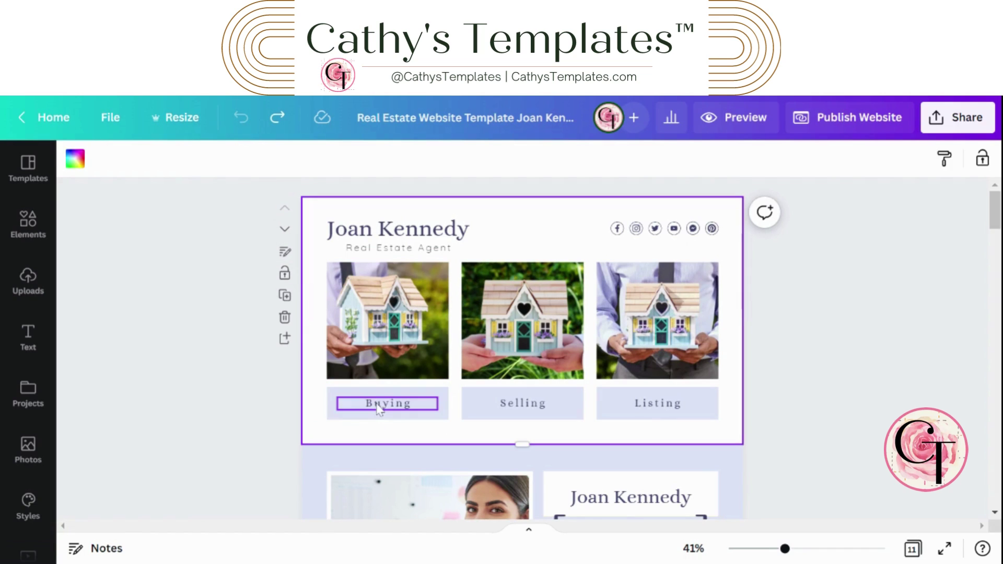
{"action": "left_click", "coordinate": [765, 376]}
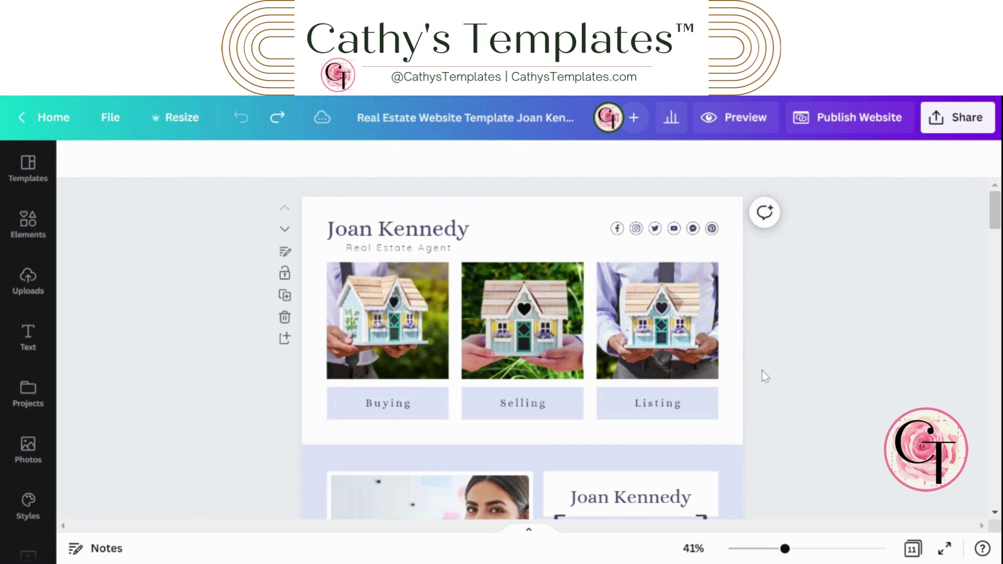
- Review the agent introduction, Latest Listings and Testimonials sections, including the individual stars of the first testimonial's rating
{"action": "scroll", "coordinate": [765, 376], "scroll_direction": "down", "scroll_amount": 5}
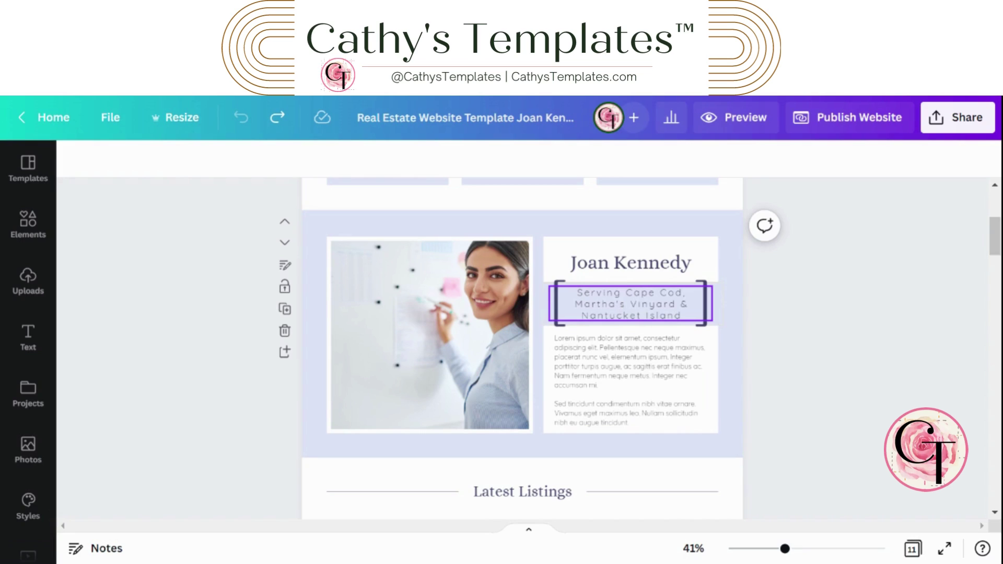
{"action": "scroll", "coordinate": [914, 343], "scroll_direction": "down", "scroll_amount": 5}
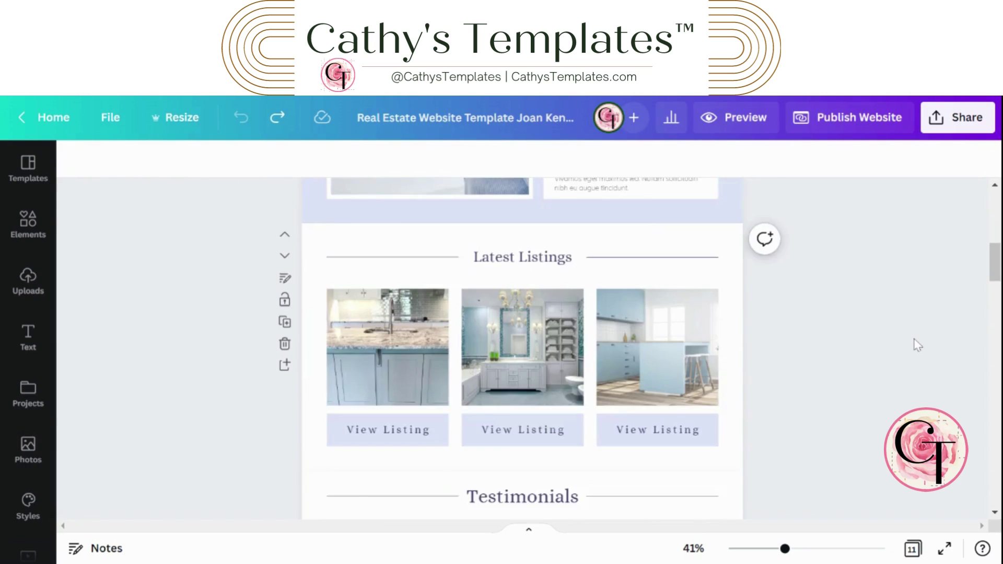
{"action": "scroll", "coordinate": [920, 337], "scroll_direction": "up", "scroll_amount": 1}
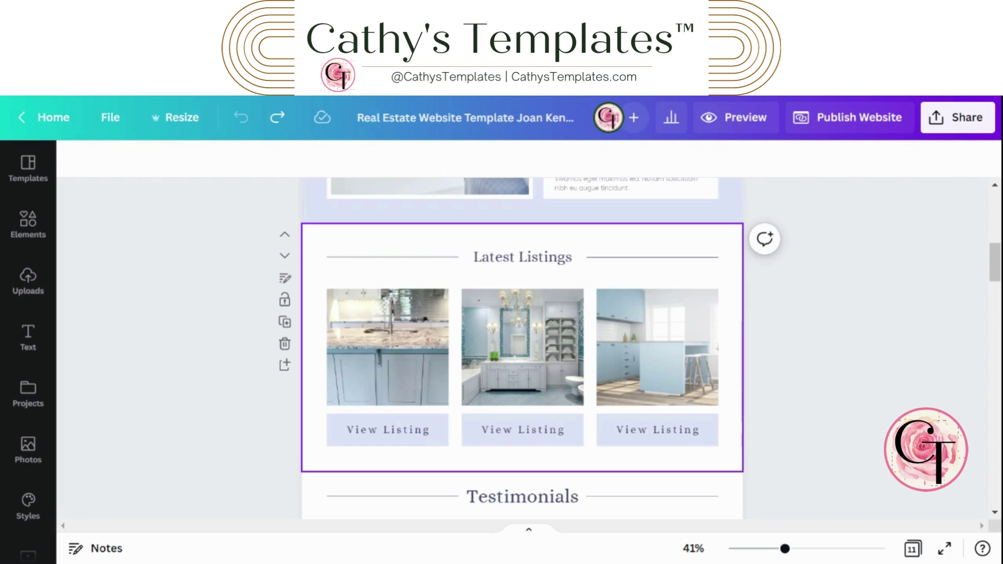
{"action": "scroll", "coordinate": [728, 376], "scroll_direction": "down", "scroll_amount": 5}
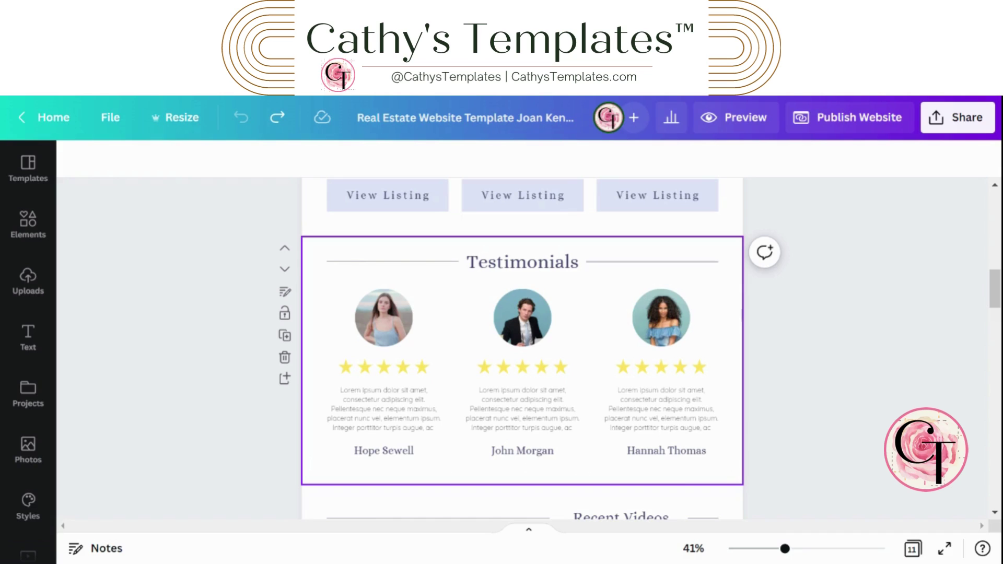
{"action": "left_click", "coordinate": [365, 308]}
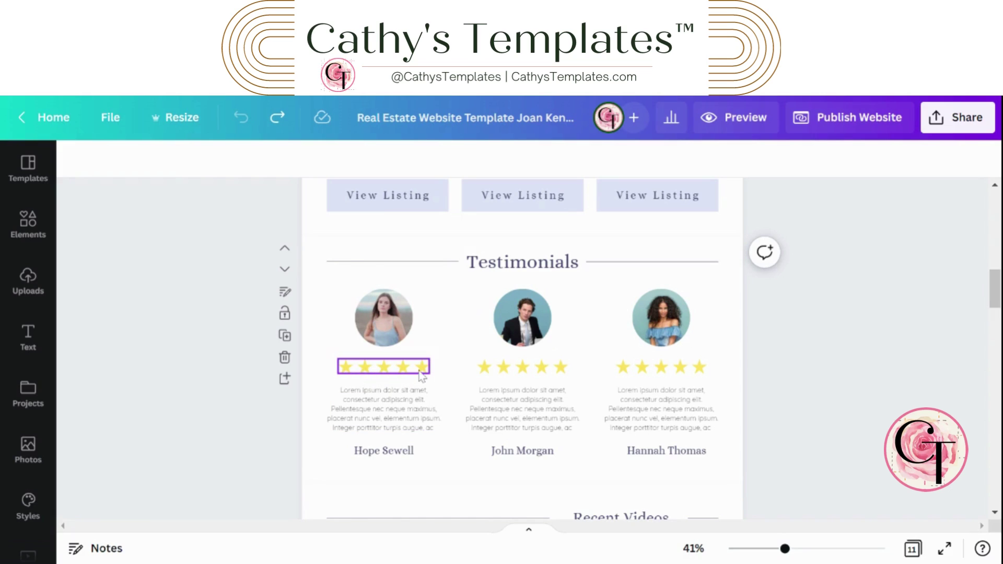
{"action": "left_click", "coordinate": [359, 372]}
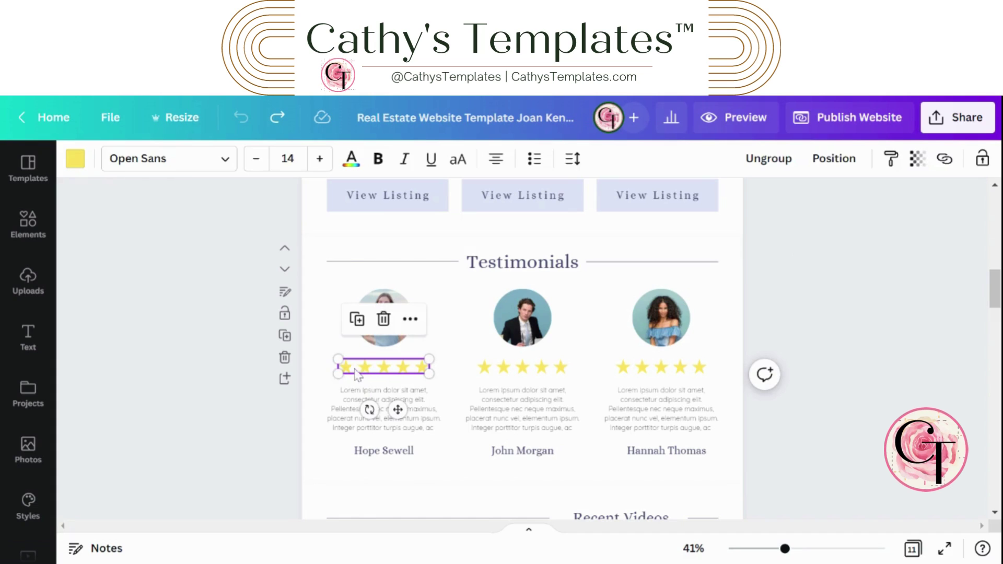
{"action": "left_click", "coordinate": [364, 369]}
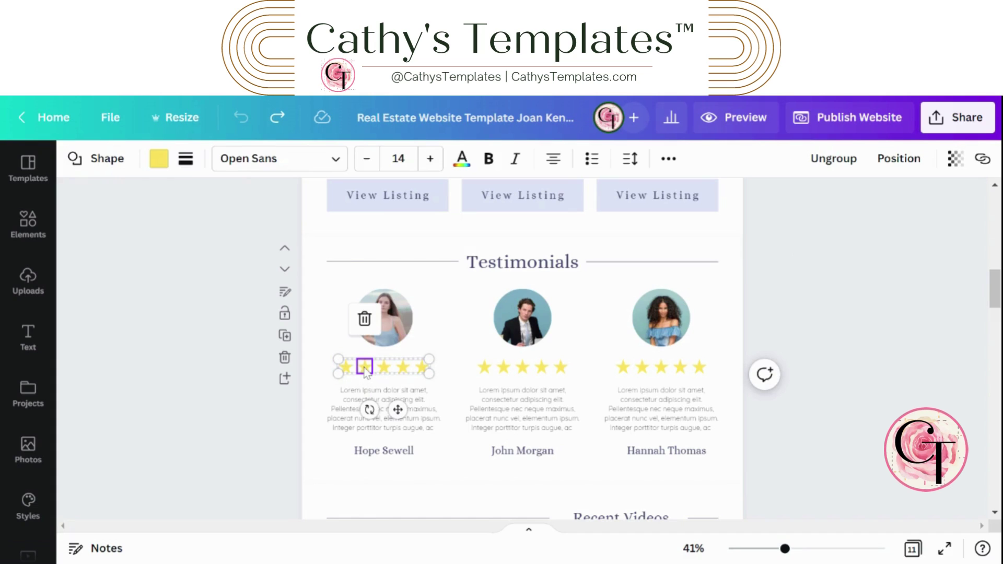
{"action": "left_click", "coordinate": [384, 368]}
{"action": "left_click", "coordinate": [403, 369]}
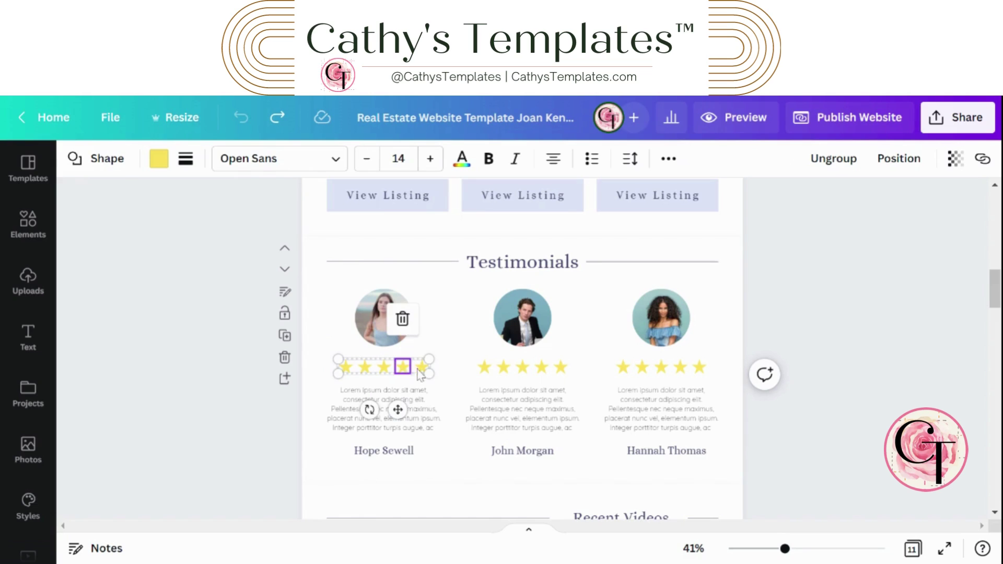
{"action": "left_click", "coordinate": [421, 369]}
{"action": "left_click", "coordinate": [339, 325]}
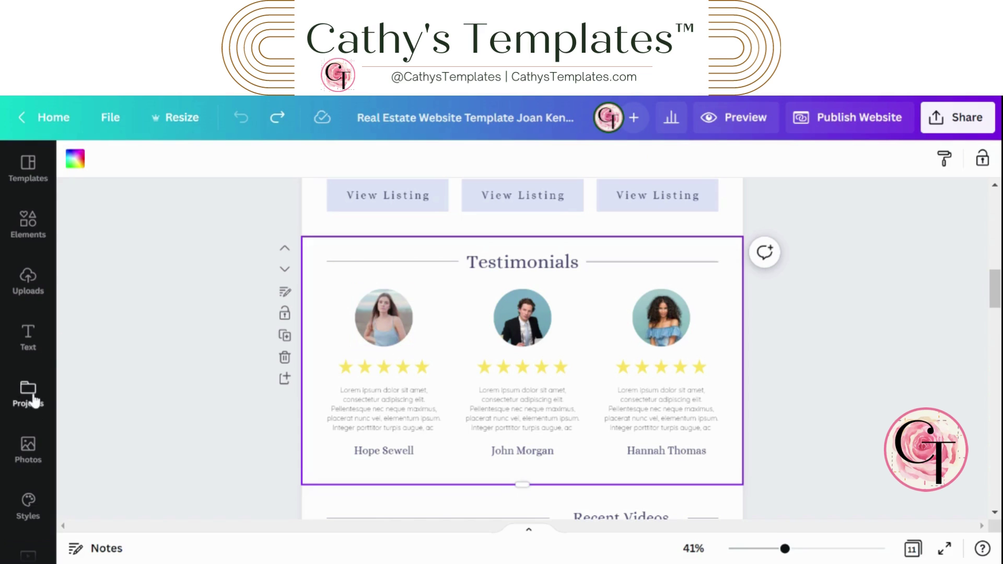
- Try replacing the first testimonial's portrait with the recently used photo of the woman in a blue suit, and undo the replacement
{"action": "left_click", "coordinate": [28, 446]}
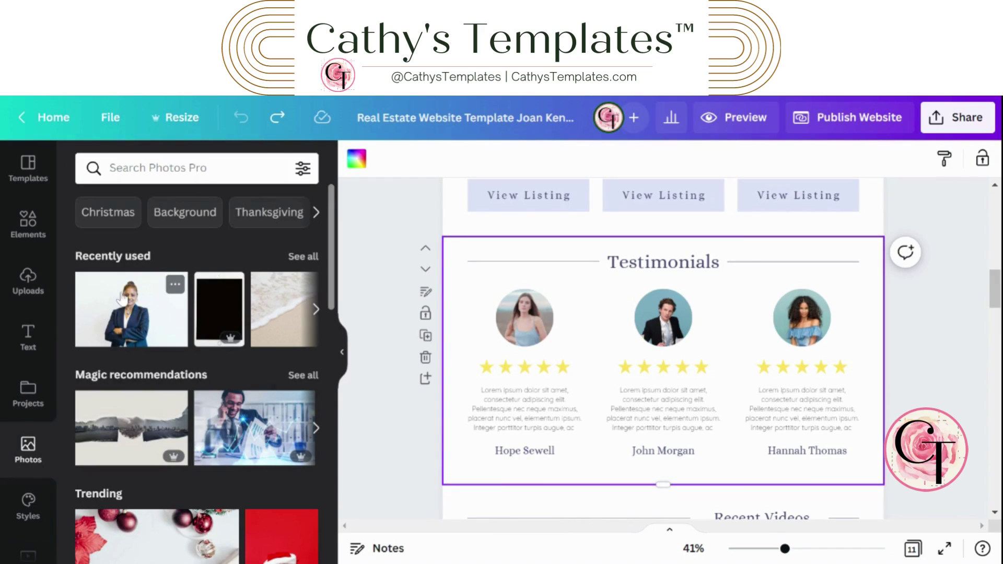
{"action": "left_click", "coordinate": [28, 282]}
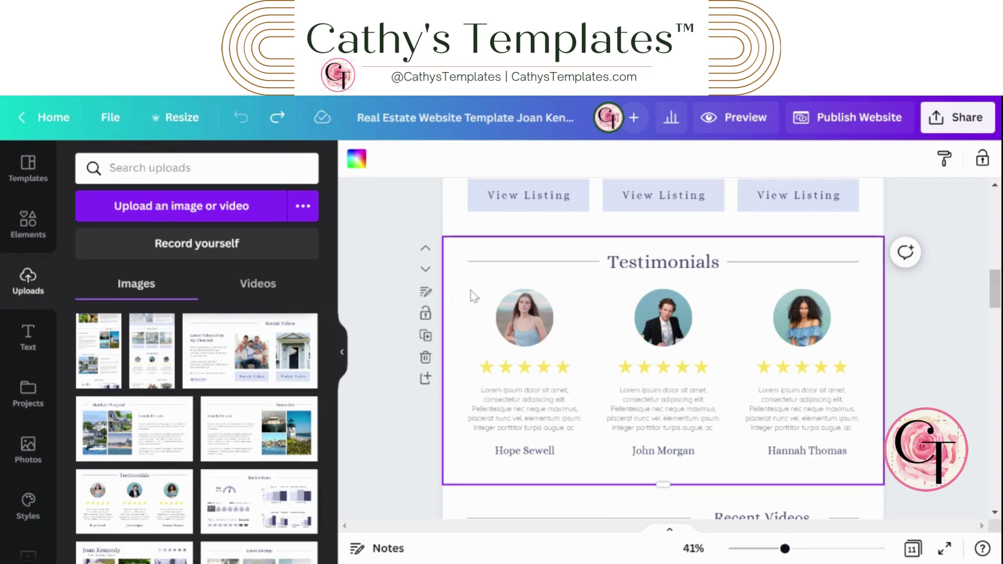
{"action": "left_click", "coordinate": [27, 447]}
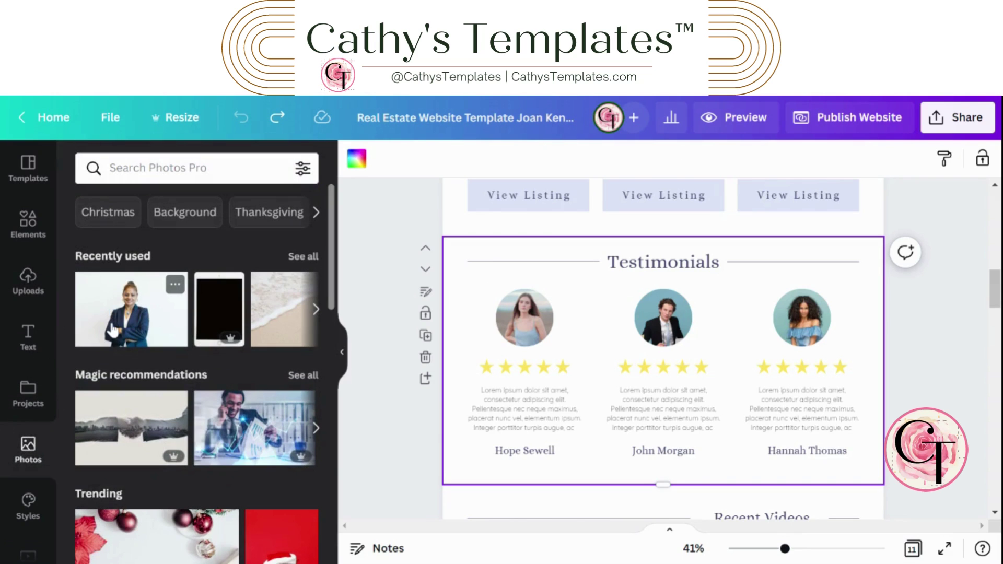
{"action": "left_click_drag", "start_coordinate": [113, 330], "coordinate": [525, 318]}
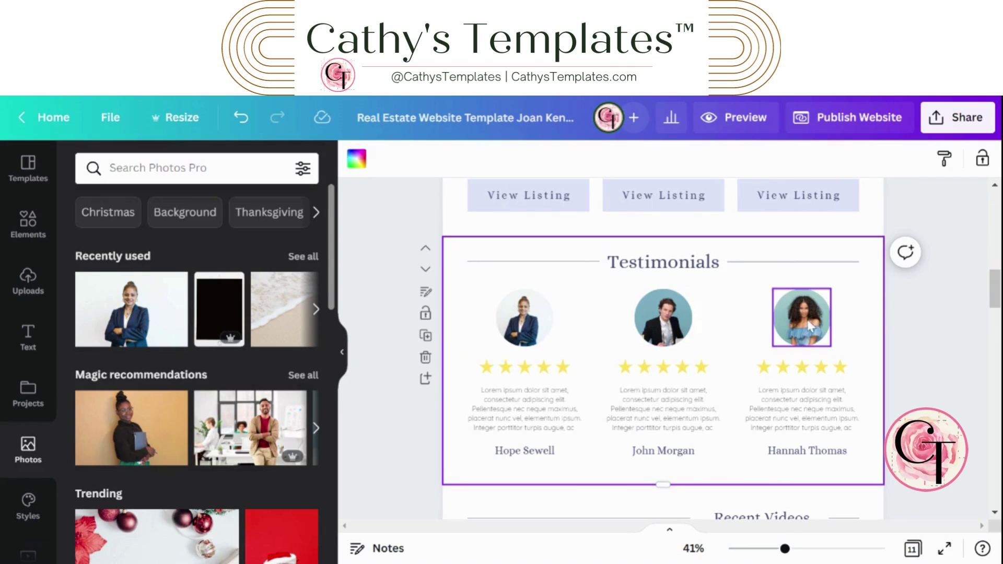
{"action": "left_click", "coordinate": [238, 124]}
{"action": "left_click", "coordinate": [237, 125]}
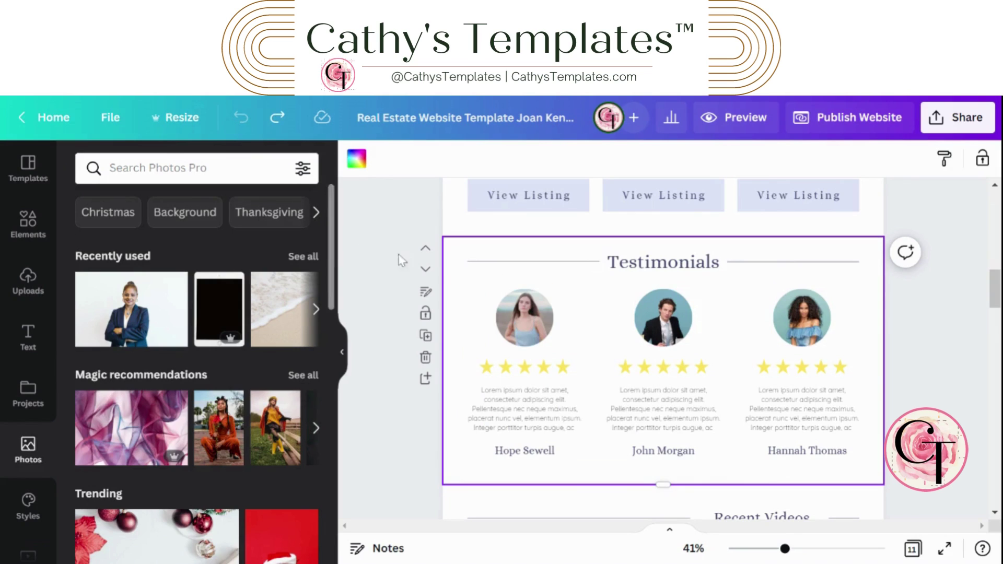
- Open the design elements library and examine the Recent Videos section of the page
{"action": "left_click", "coordinate": [28, 223]}
{"action": "scroll", "coordinate": [580, 350], "scroll_direction": "down", "scroll_amount": 6}
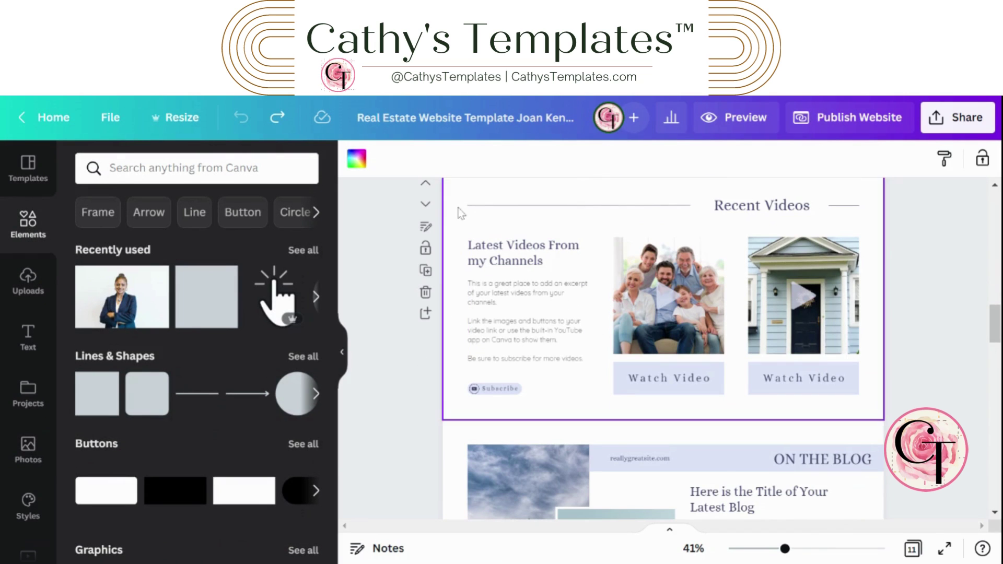
{"action": "left_click_drag", "start_coordinate": [458, 196], "coordinate": [926, 340]}
{"action": "left_click", "coordinate": [925, 341]}
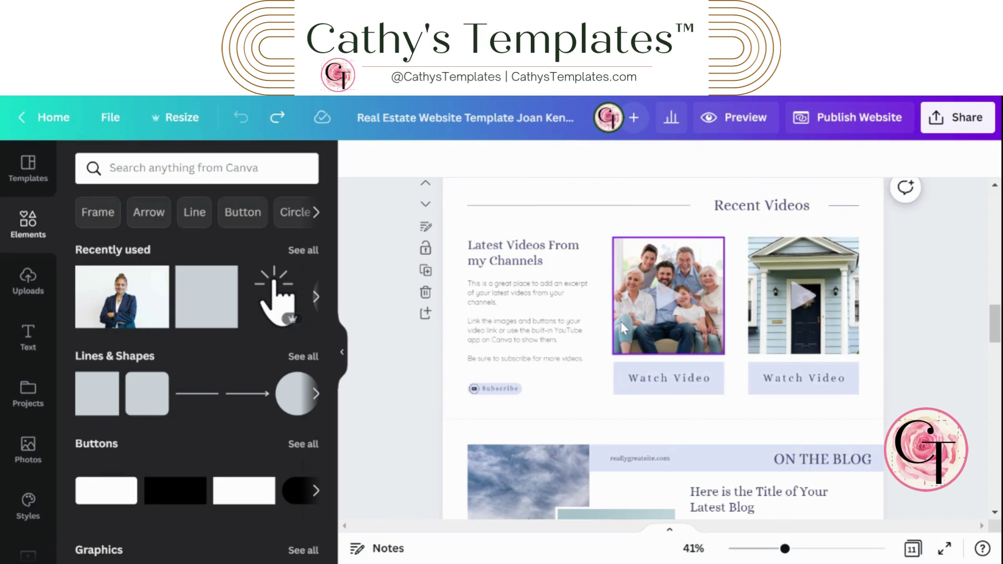
- Try moving the play icon slightly sideways on the family photo in the Recent Videos section, and undo the move
{"action": "left_click_drag", "start_coordinate": [633, 224], "coordinate": [751, 328]}
{"action": "left_click", "coordinate": [741, 316]}
{"action": "left_click", "coordinate": [661, 296]}
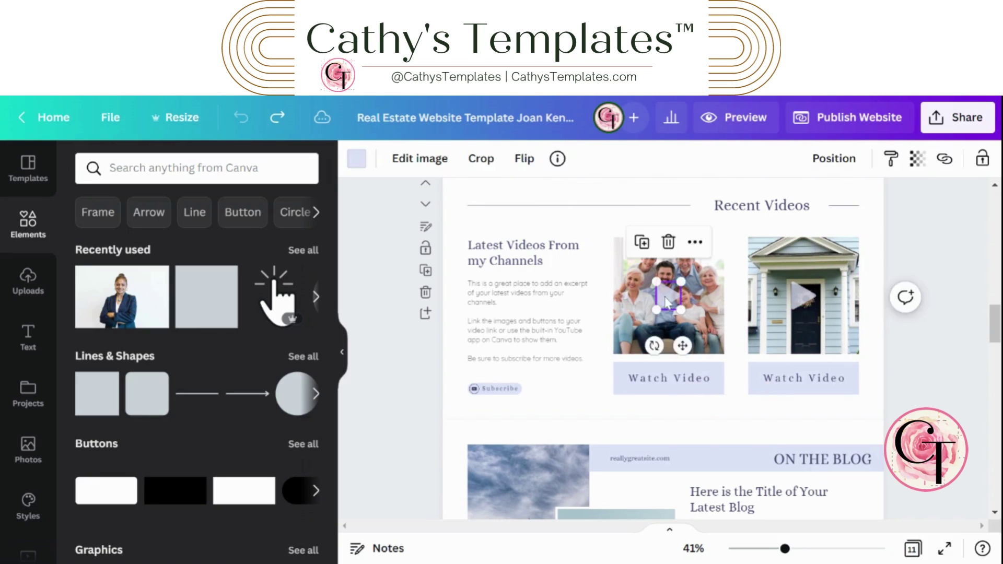
{"action": "left_click_drag", "start_coordinate": [662, 295], "coordinate": [650, 296]}
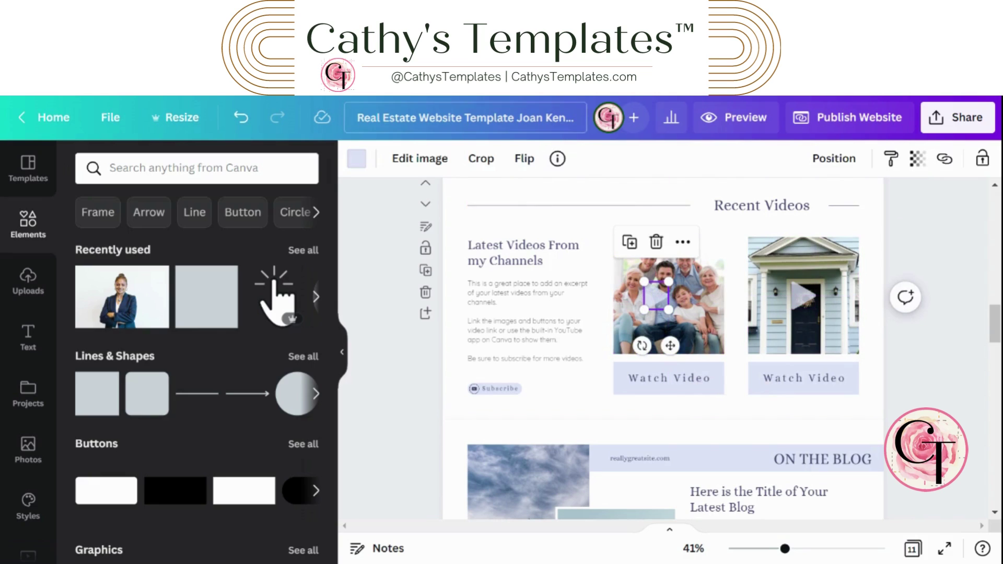
{"action": "left_click", "coordinate": [241, 118]}
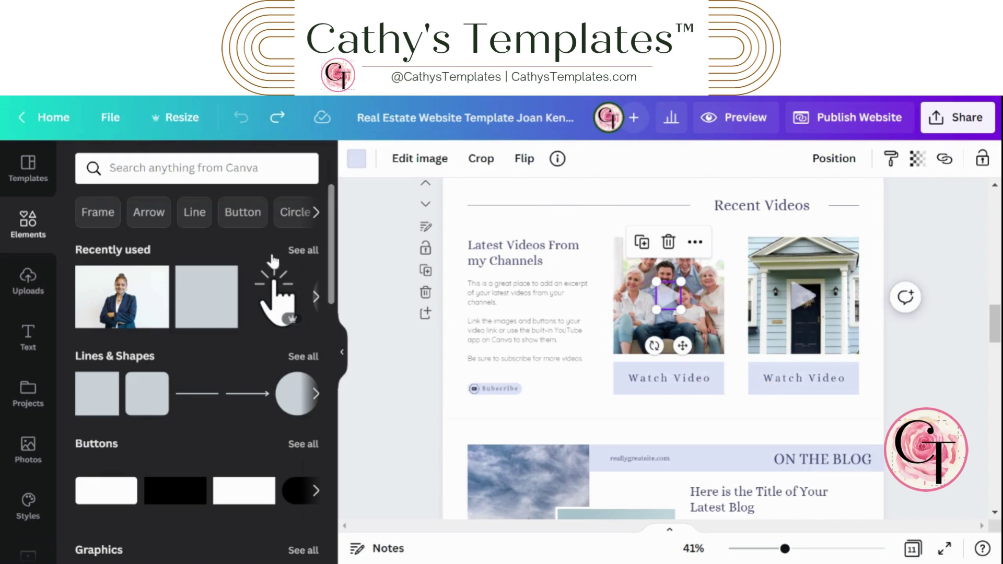
- Look through the uploaded images and open the YouTube app to browse videos for the Recent Videos section
{"action": "left_click", "coordinate": [35, 288]}
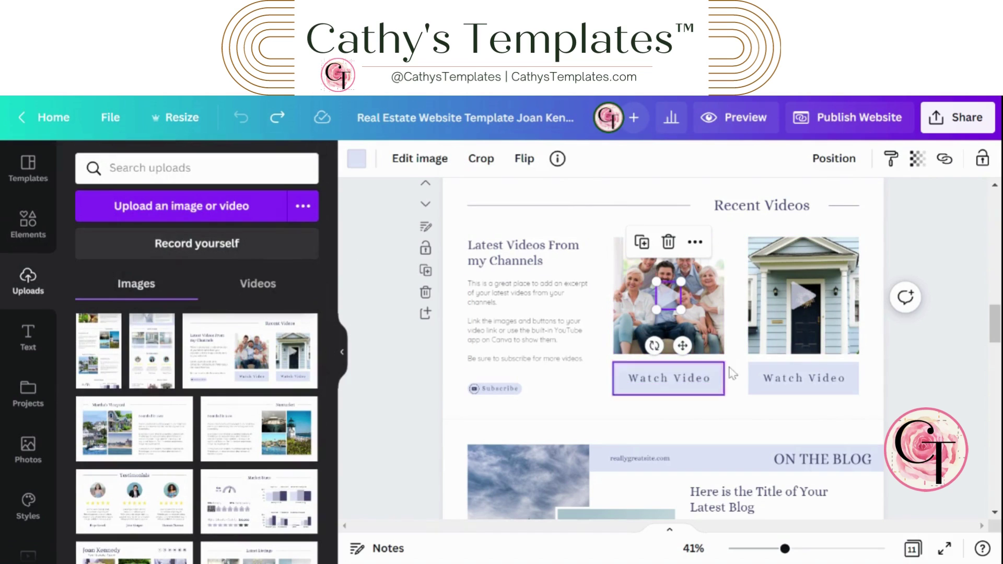
{"action": "left_click", "coordinate": [732, 275]}
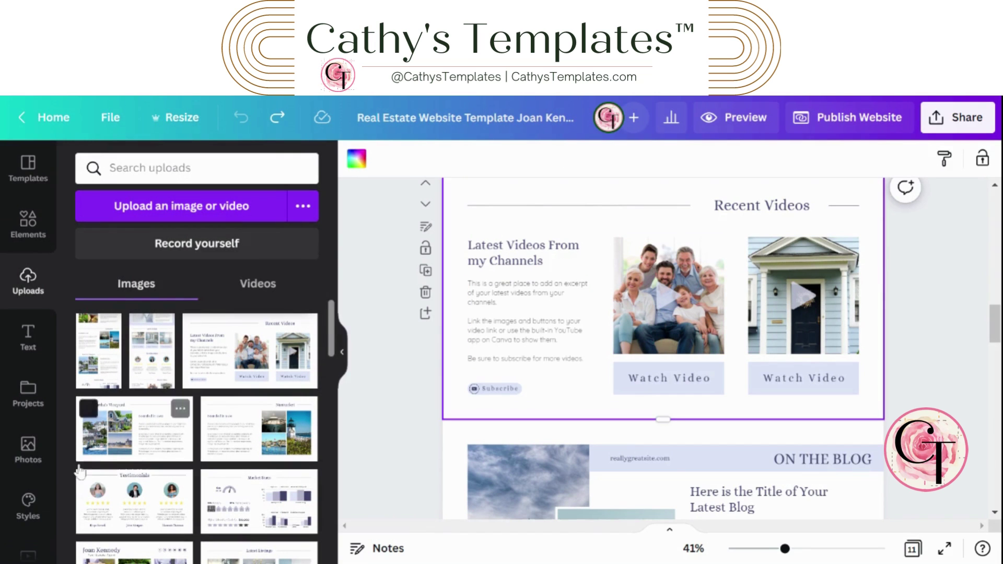
{"action": "scroll", "coordinate": [28, 444], "scroll_direction": "down", "scroll_amount": 10}
{"action": "scroll", "coordinate": [27, 446], "scroll_direction": "up", "scroll_amount": 5}
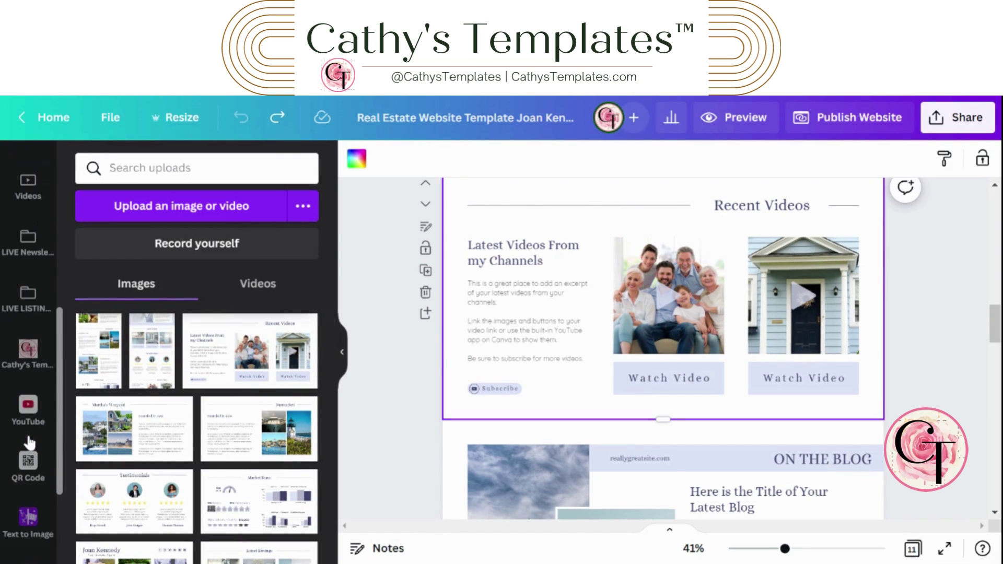
{"action": "left_click", "coordinate": [37, 415]}
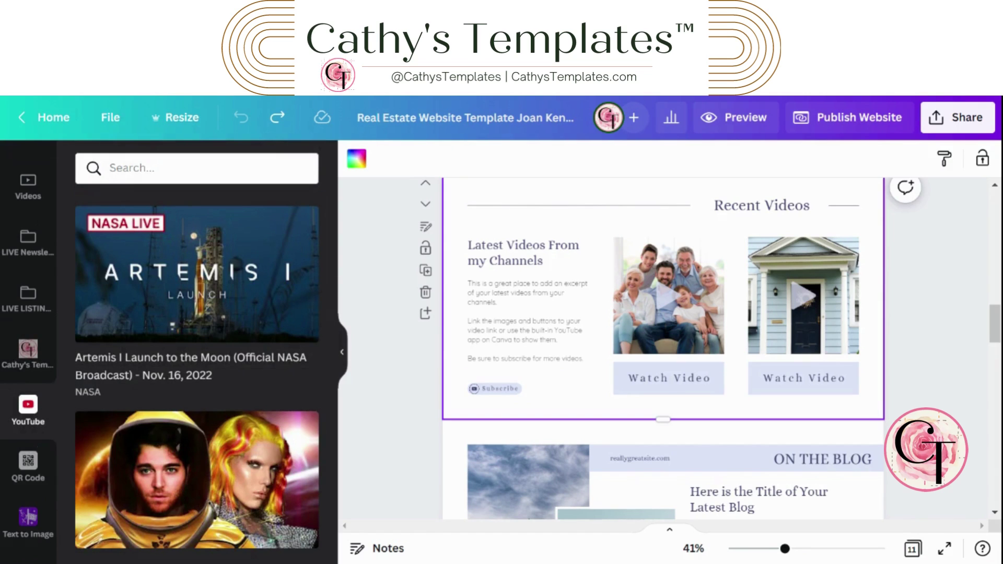
{"action": "scroll", "coordinate": [28, 350], "scroll_direction": "down", "scroll_amount": 3}
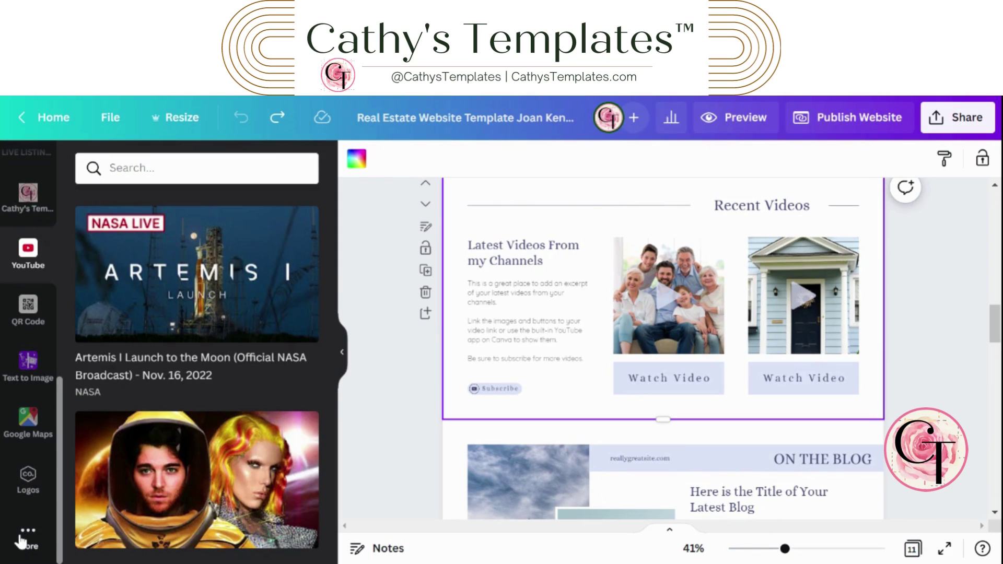
{"action": "left_click", "coordinate": [36, 248]}
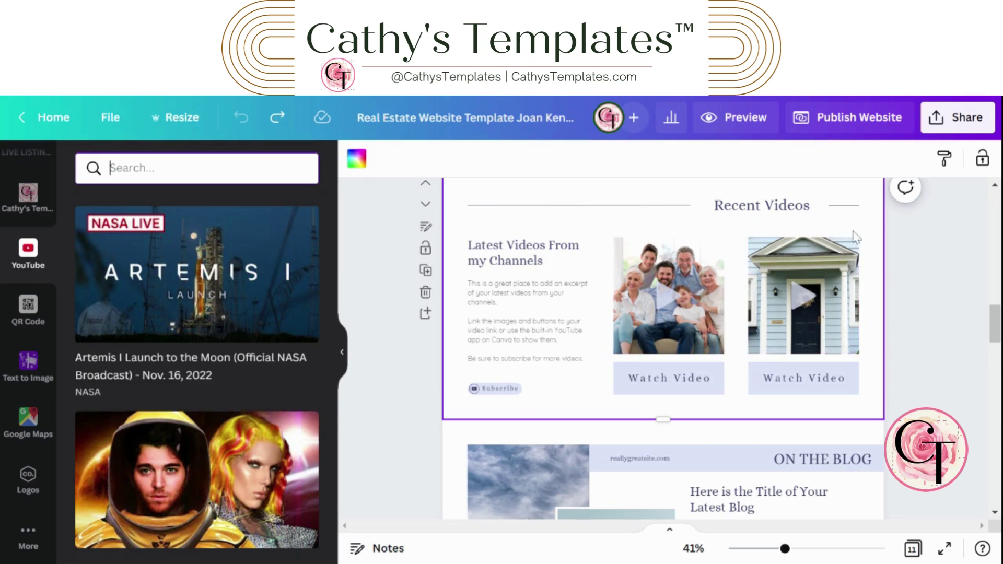
- Examine the first "Watch Video" button and the "Subscribe" button in the Recent Videos section, reopening the design elements library
{"action": "left_click", "coordinate": [752, 418]}
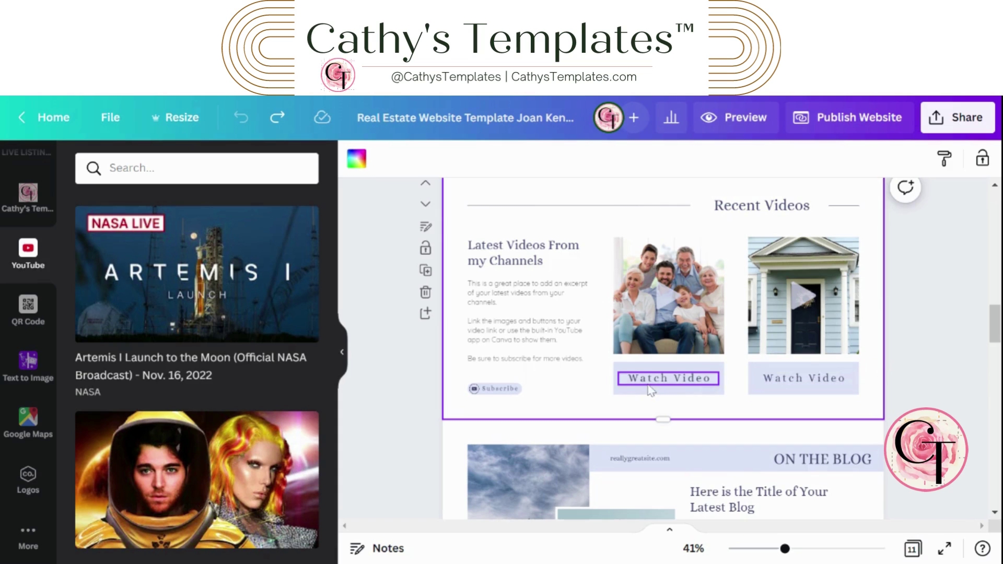
{"action": "left_click_drag", "start_coordinate": [606, 374], "coordinate": [656, 403]}
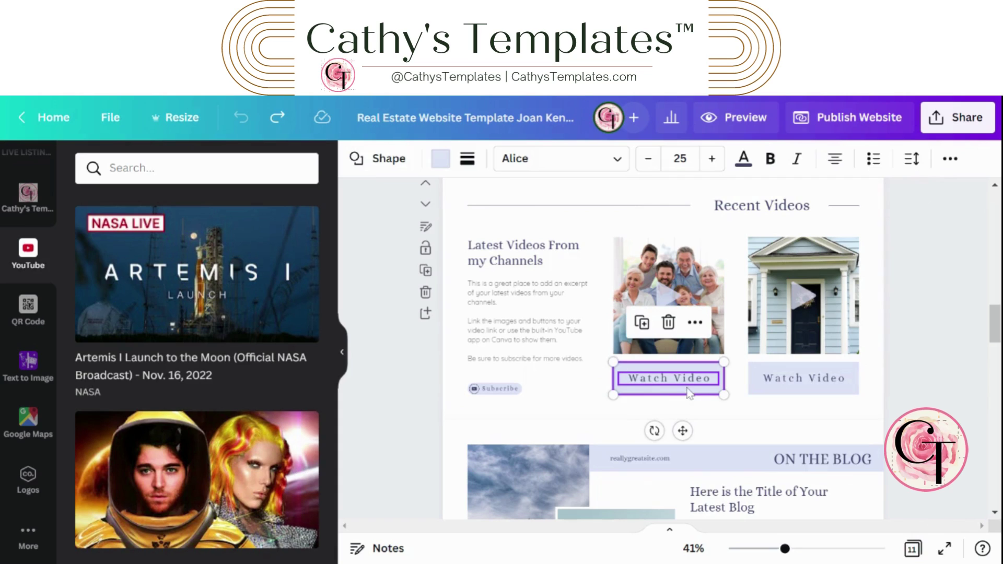
{"action": "left_click", "coordinate": [585, 391]}
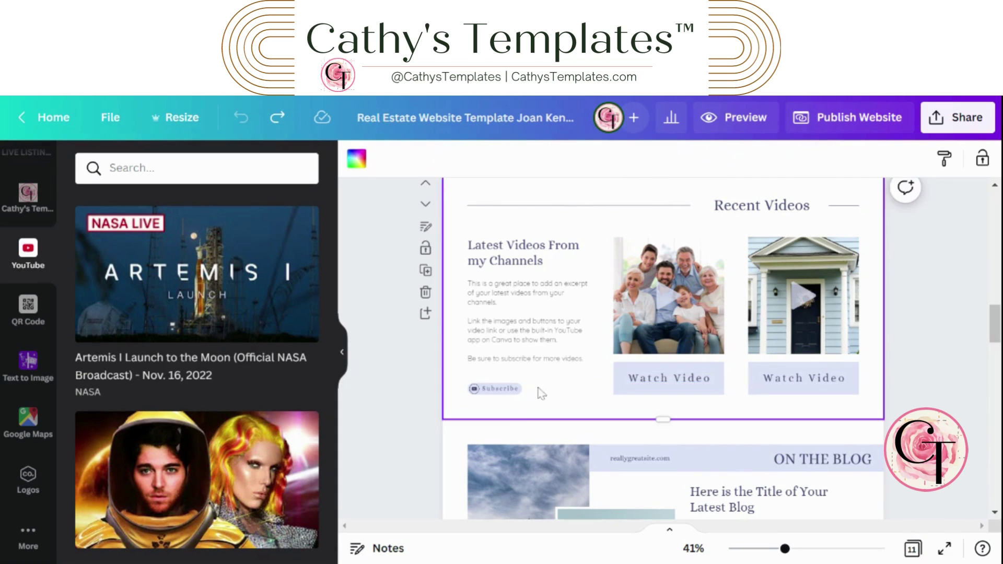
{"action": "scroll", "coordinate": [45, 265], "scroll_direction": "up", "scroll_amount": 5}
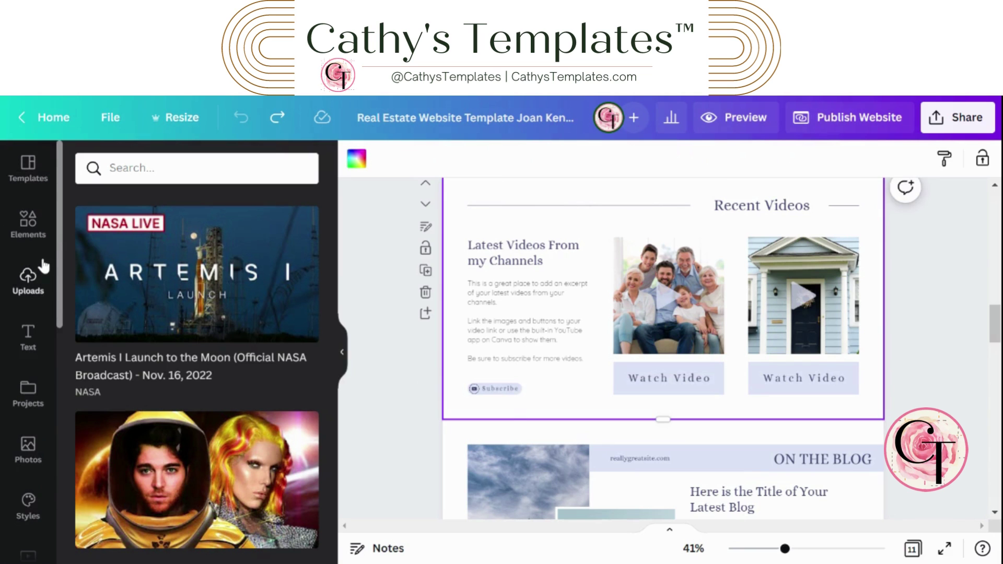
{"action": "left_click", "coordinate": [29, 223]}
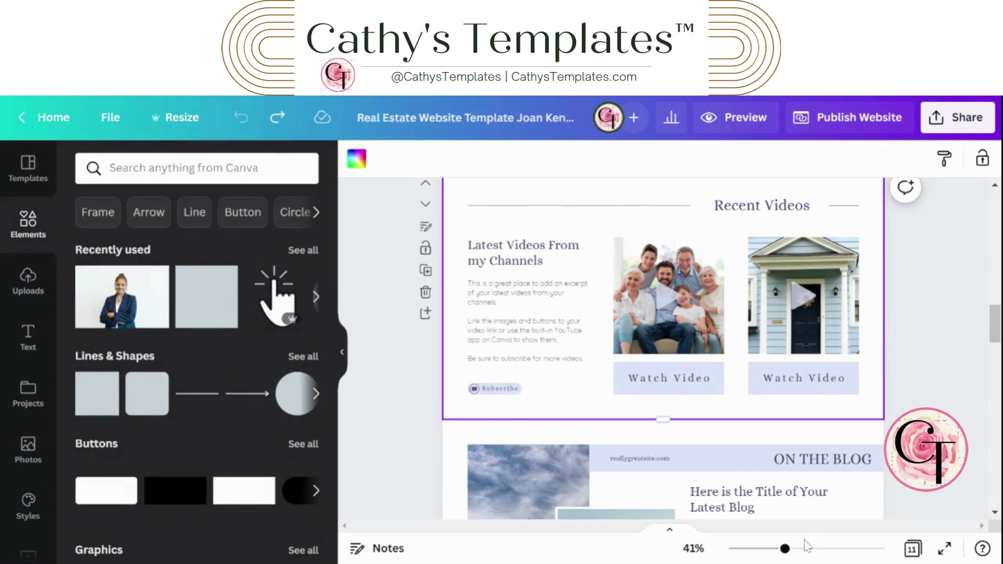
{"action": "left_click_drag", "start_coordinate": [786, 549], "coordinate": [802, 549]}
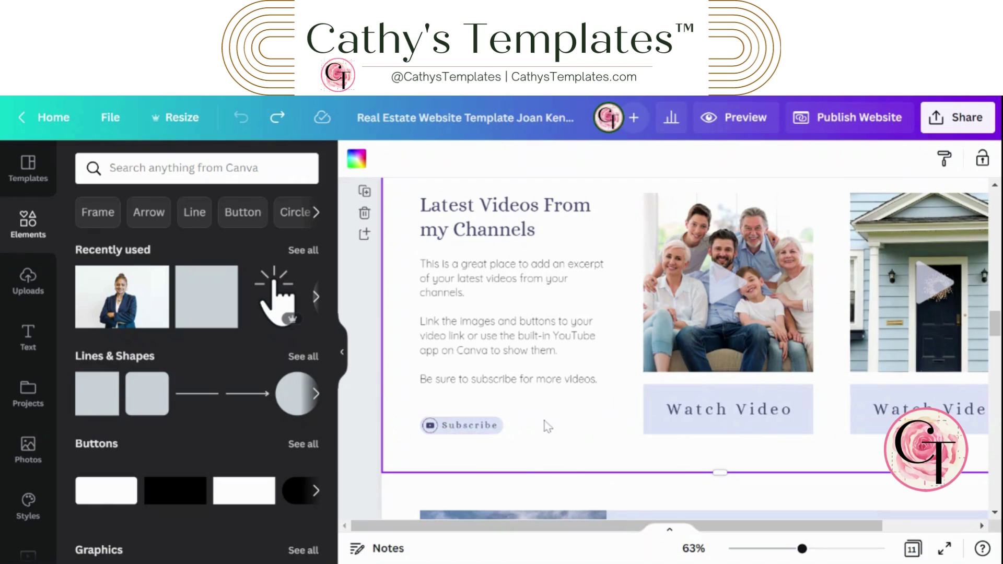
{"action": "left_click", "coordinate": [445, 429]}
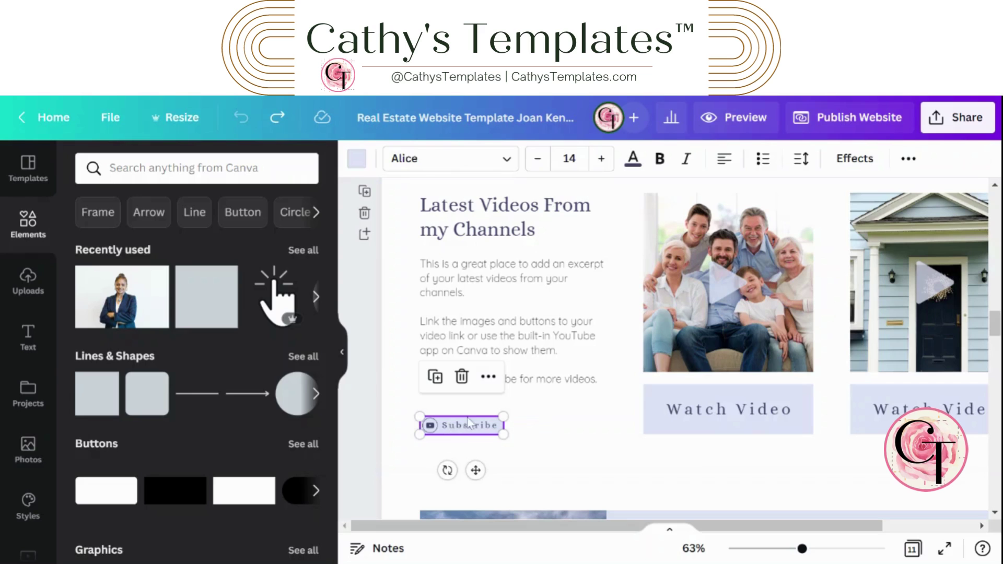
{"action": "left_click", "coordinate": [552, 425]}
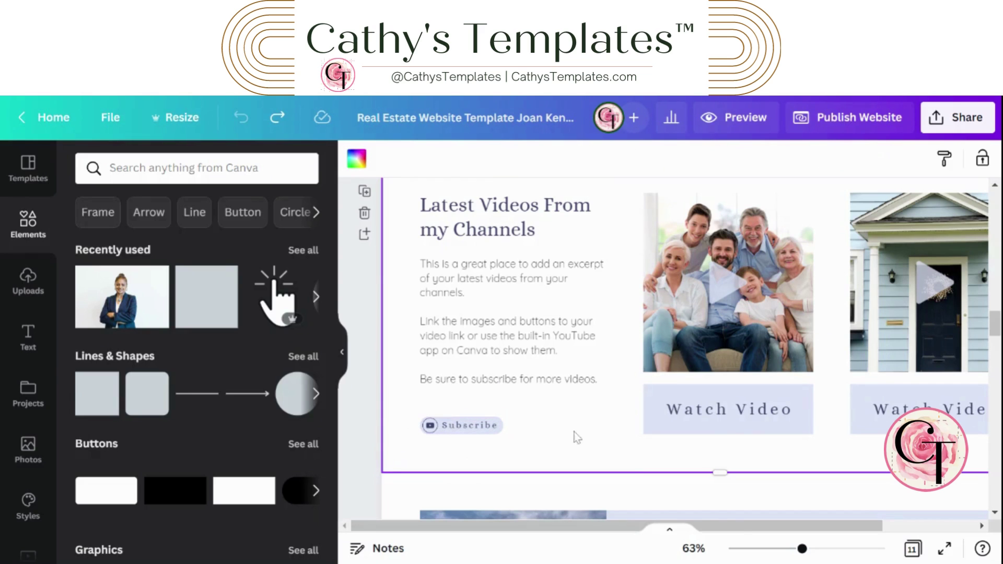
- Examine the "ON THE BLOG" section, including its website address, blog title, excerpt and "Read Full Post" button
{"action": "left_click_drag", "start_coordinate": [802, 548], "coordinate": [780, 549]}
{"action": "left_click", "coordinate": [865, 400]}
{"action": "scroll", "coordinate": [919, 372], "scroll_direction": "down", "scroll_amount": 5}
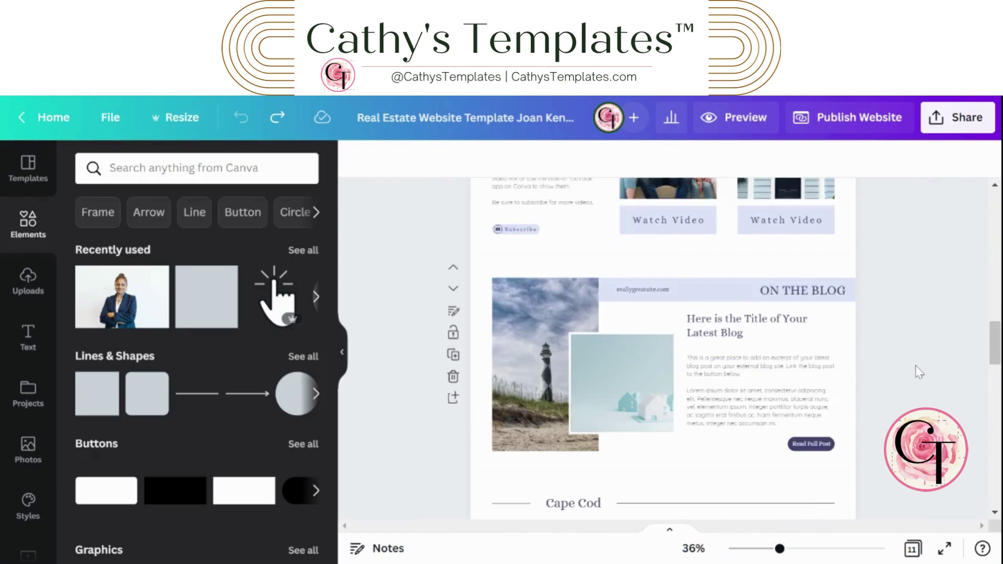
{"action": "scroll", "coordinate": [918, 372], "scroll_direction": "up", "scroll_amount": 2}
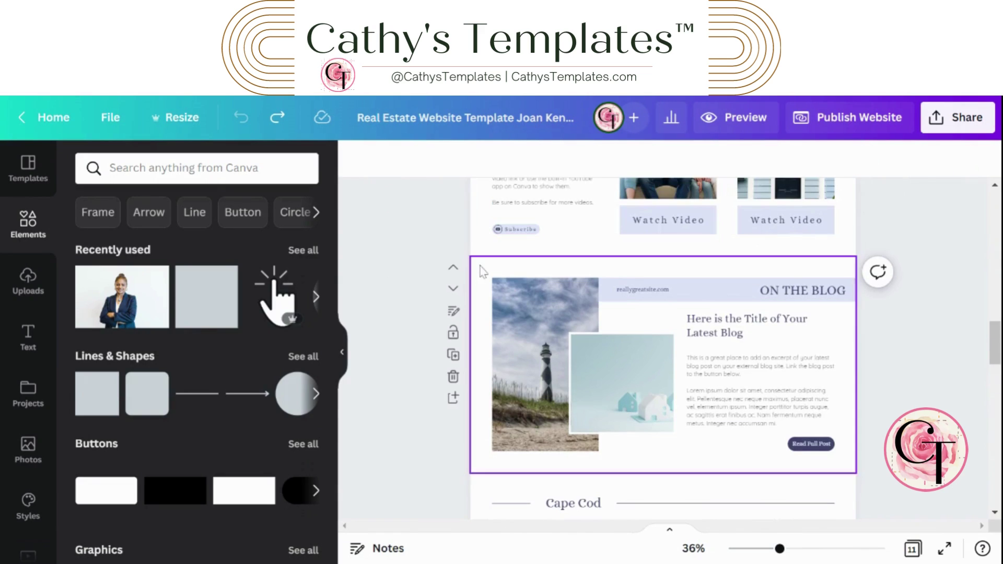
{"action": "left_click_drag", "start_coordinate": [479, 264], "coordinate": [854, 472]}
{"action": "left_click", "coordinate": [921, 381]}
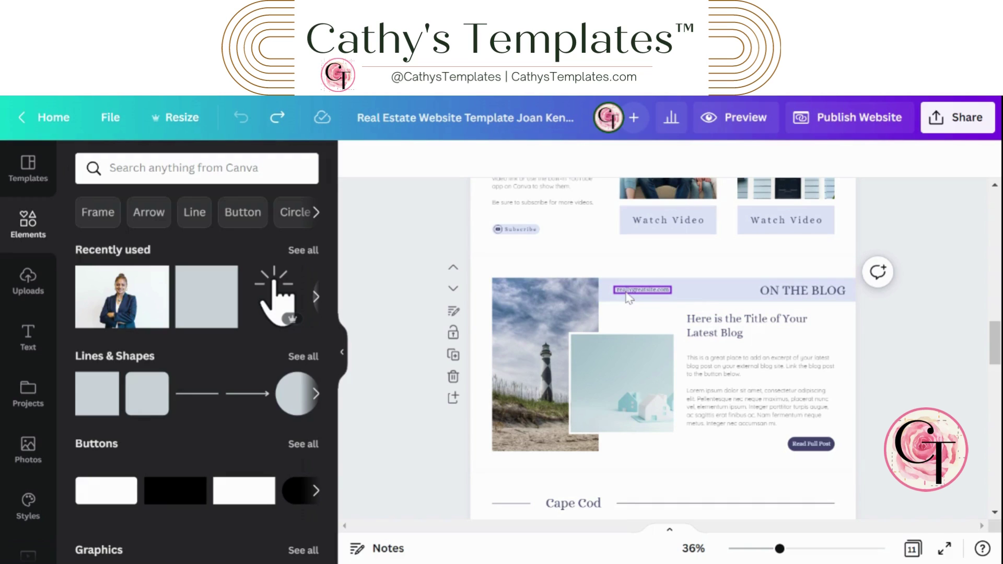
{"action": "left_click", "coordinate": [722, 332]}
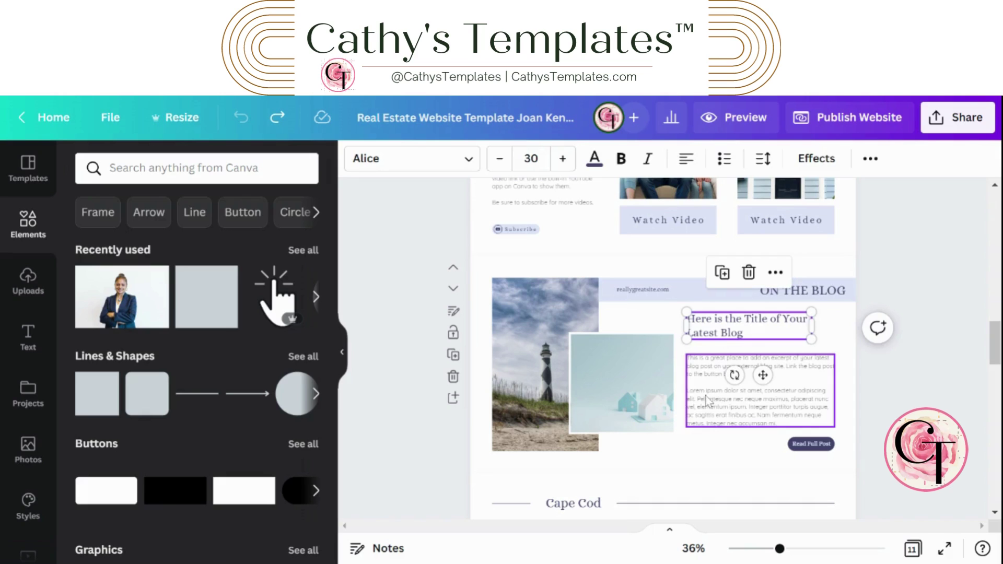
{"action": "left_click", "coordinate": [691, 443]}
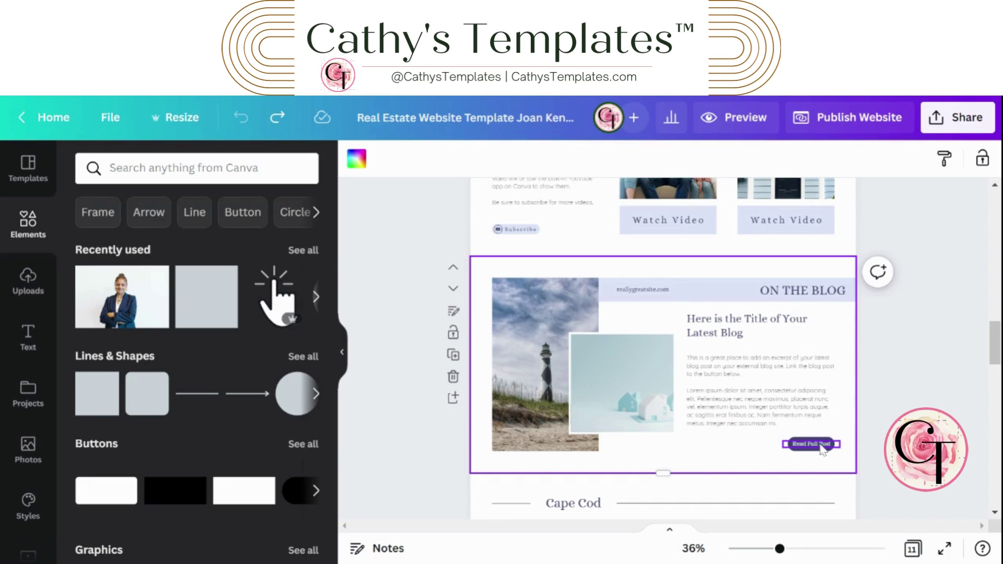
{"action": "left_click", "coordinate": [893, 386]}
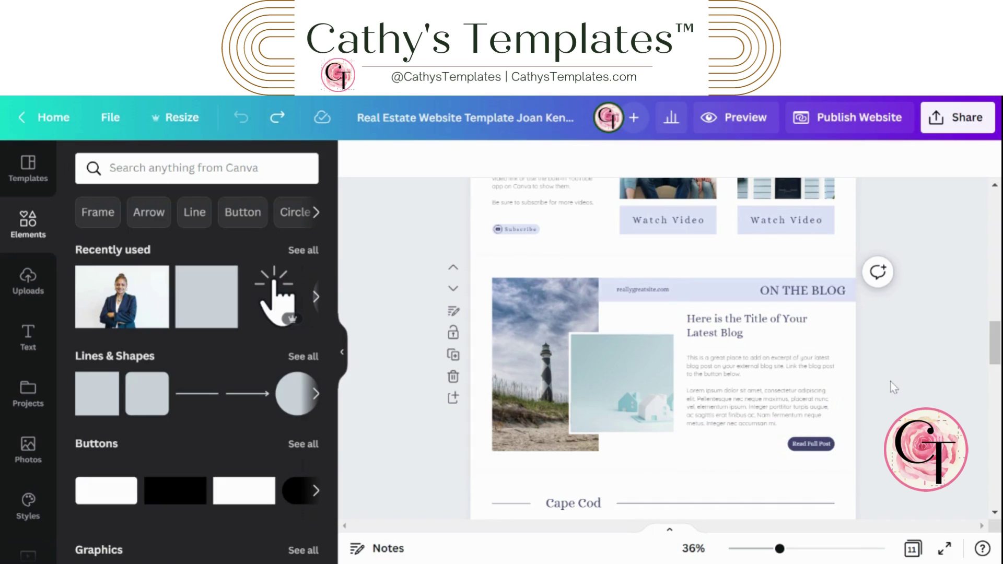
- Review the Cape Cod, Nantucket and Martha's Vineyard community sections, down to the start of Market Stats
{"action": "scroll", "coordinate": [892, 387], "scroll_direction": "down", "scroll_amount": 5}
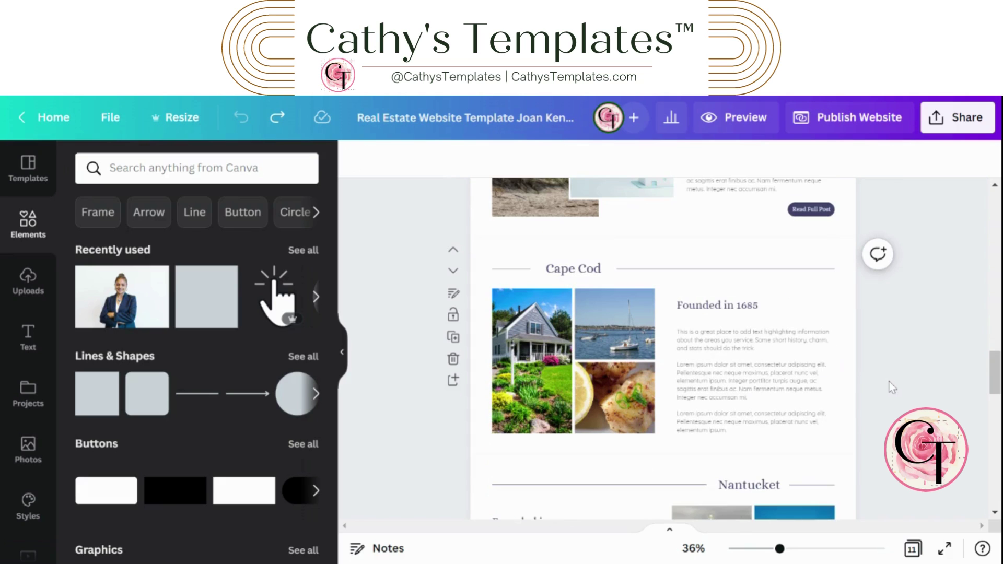
{"action": "scroll", "coordinate": [892, 387], "scroll_direction": "down", "scroll_amount": 2}
{"action": "scroll", "coordinate": [893, 385], "scroll_direction": "up", "scroll_amount": 2}
{"action": "left_click", "coordinate": [486, 272]}
{"action": "scroll", "coordinate": [895, 312], "scroll_direction": "down", "scroll_amount": 3}
{"action": "scroll", "coordinate": [895, 312], "scroll_direction": "down", "scroll_amount": 4}
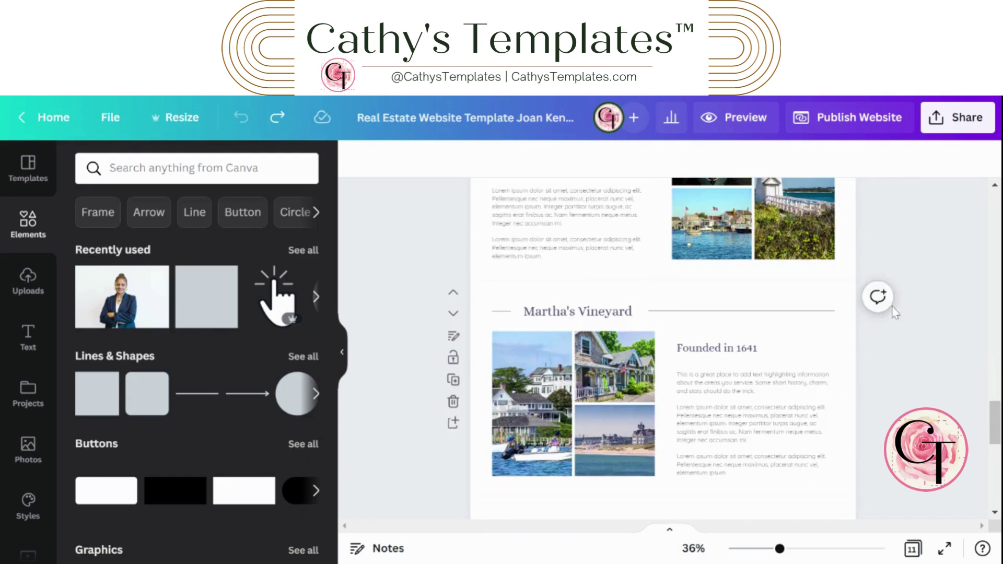
{"action": "scroll", "coordinate": [894, 312], "scroll_direction": "down", "scroll_amount": 2}
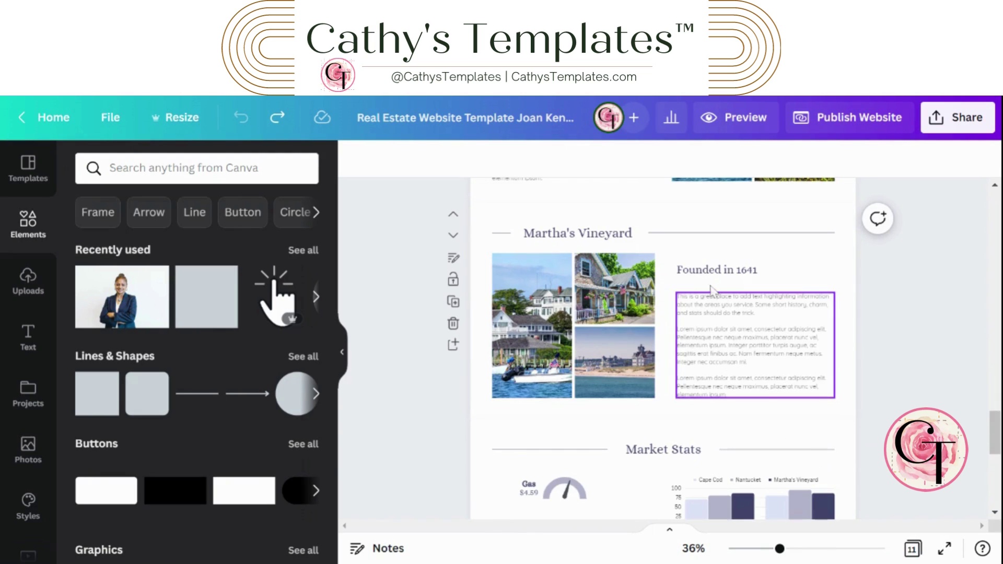
{"action": "scroll", "coordinate": [711, 289], "scroll_direction": "up", "scroll_amount": 7}
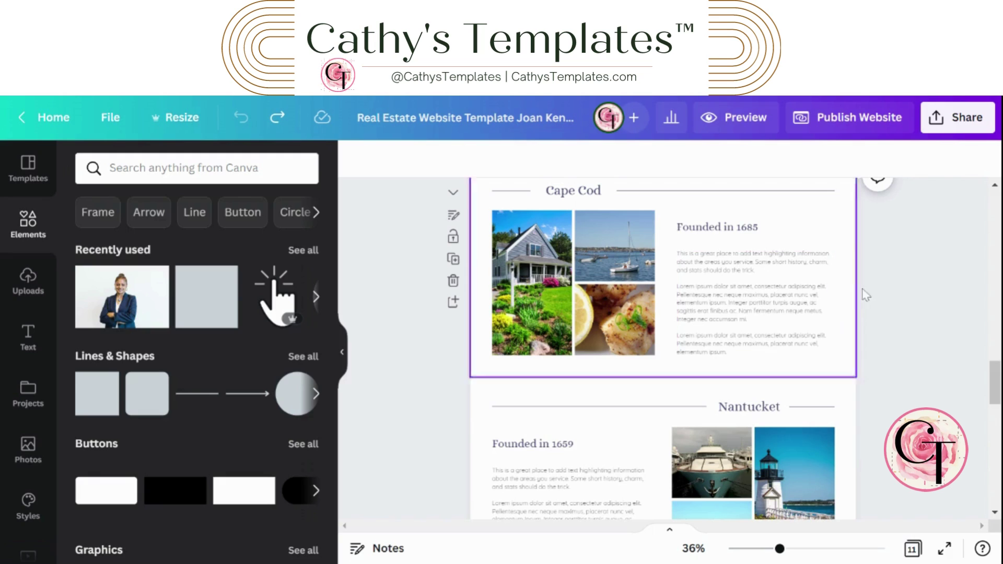
- Inspect the Cape Cod description text, and compare the photo and text layouts of the three community sections
{"action": "left_click", "coordinate": [789, 312]}
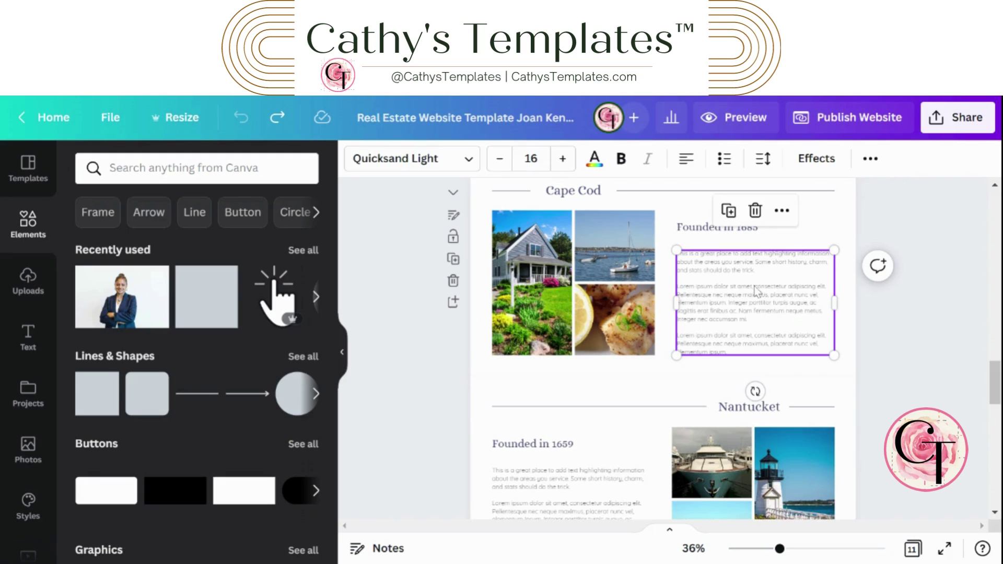
{"action": "left_click", "coordinate": [918, 359]}
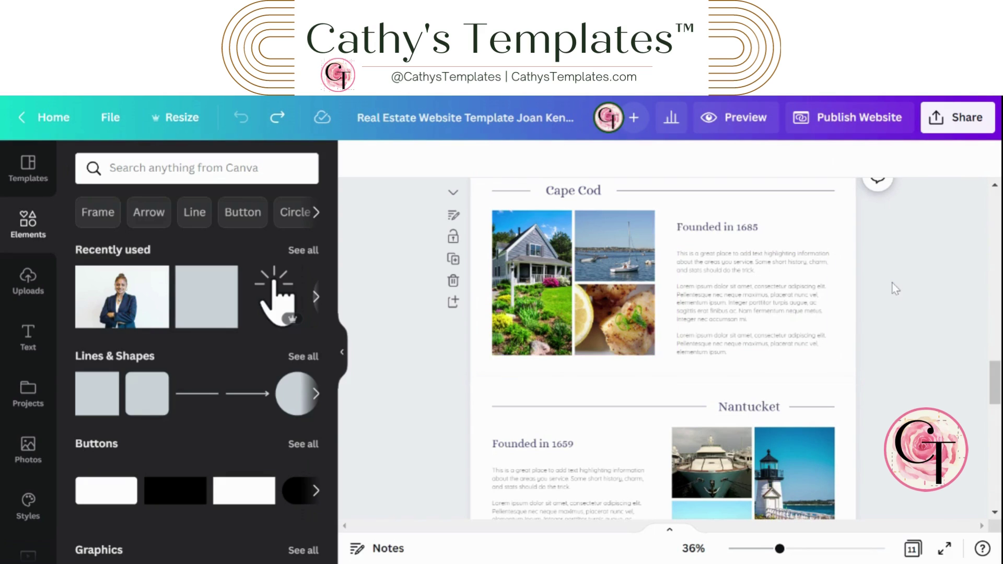
{"action": "scroll", "coordinate": [895, 288], "scroll_direction": "down", "scroll_amount": 3}
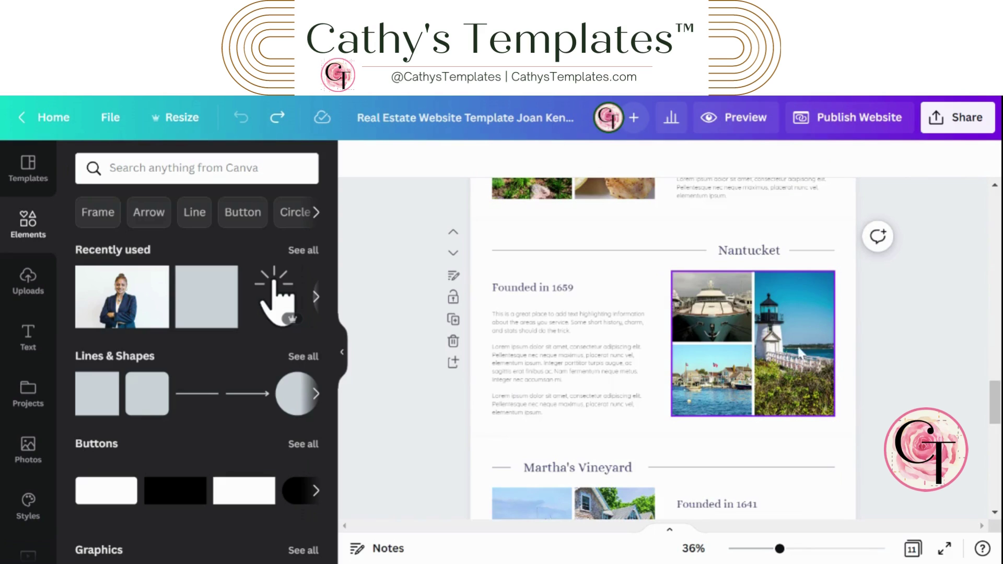
{"action": "scroll", "coordinate": [907, 336], "scroll_direction": "down", "scroll_amount": 3}
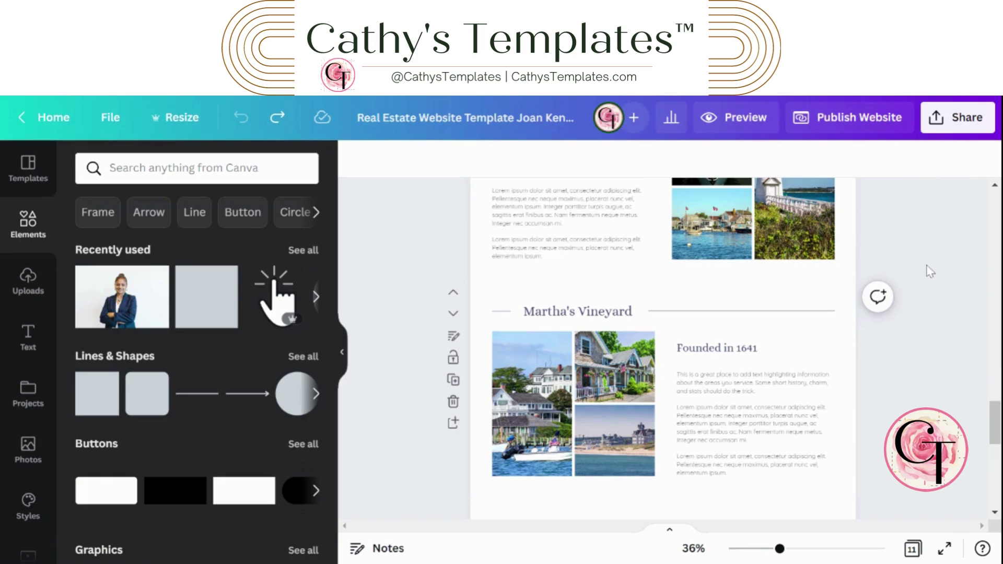
{"action": "scroll", "coordinate": [930, 270], "scroll_direction": "up", "scroll_amount": 3}
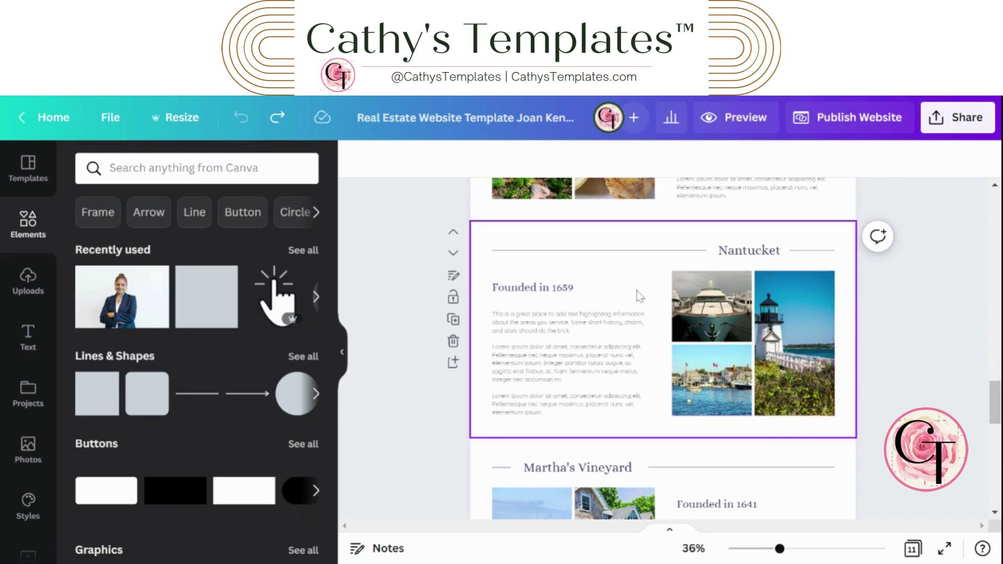
{"action": "scroll", "coordinate": [636, 290], "scroll_direction": "up", "scroll_amount": 3}
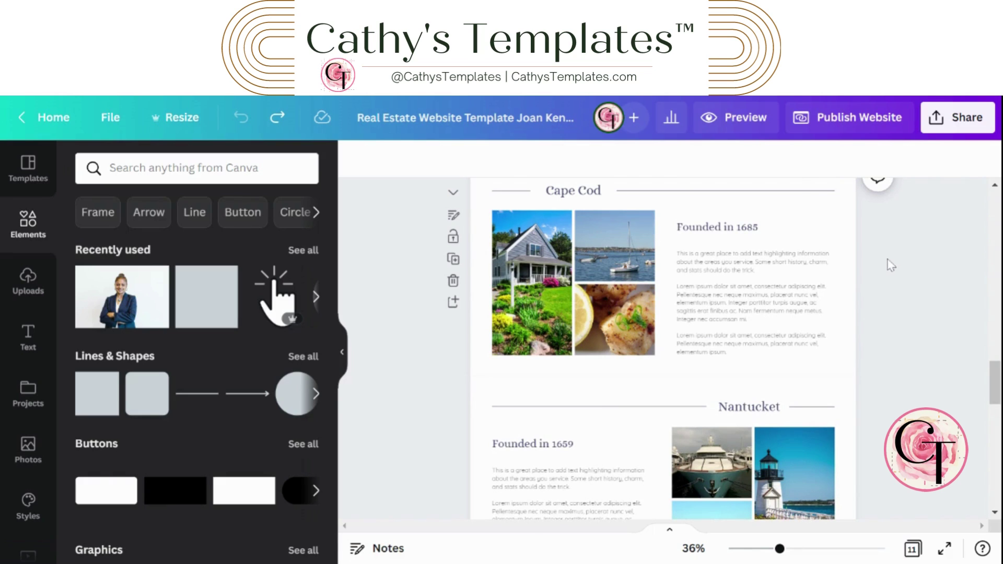
{"action": "scroll", "coordinate": [886, 263], "scroll_direction": "up", "scroll_amount": 2}
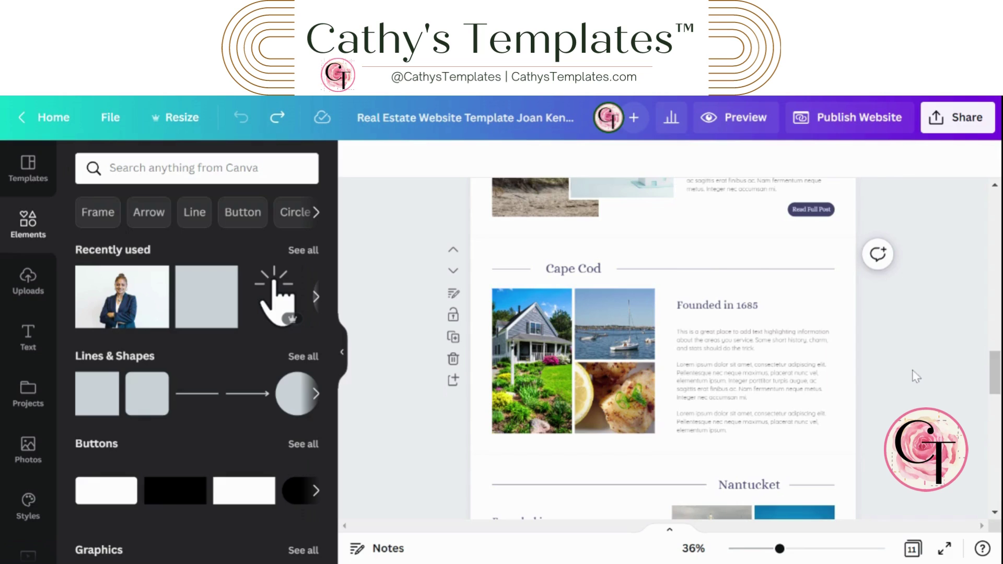
{"action": "scroll", "coordinate": [915, 376], "scroll_direction": "down", "scroll_amount": 2}
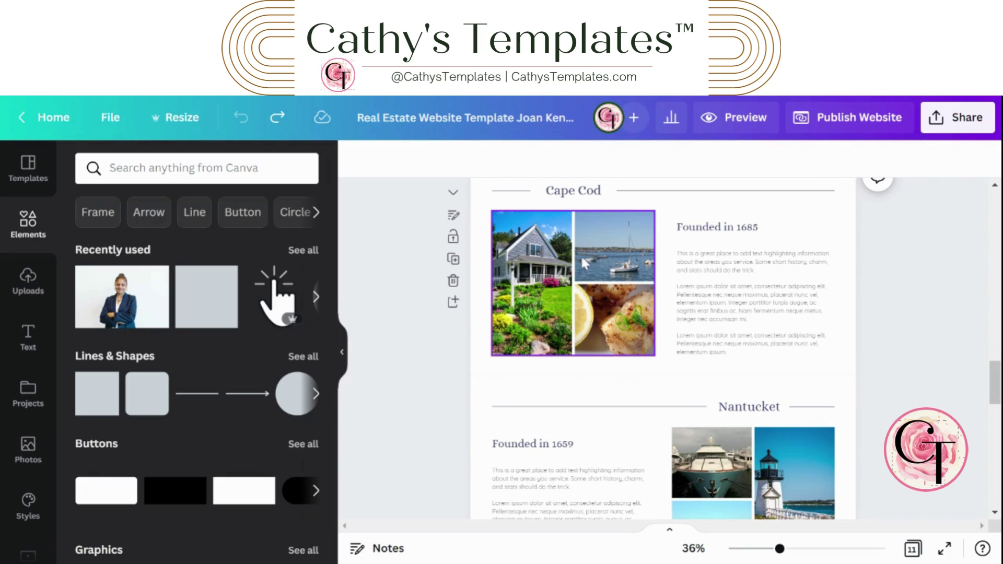
- Search the photo library for "blue house" as a possible picture for the community sections
{"action": "left_click", "coordinate": [28, 446]}
{"action": "left_click", "coordinate": [157, 167]}
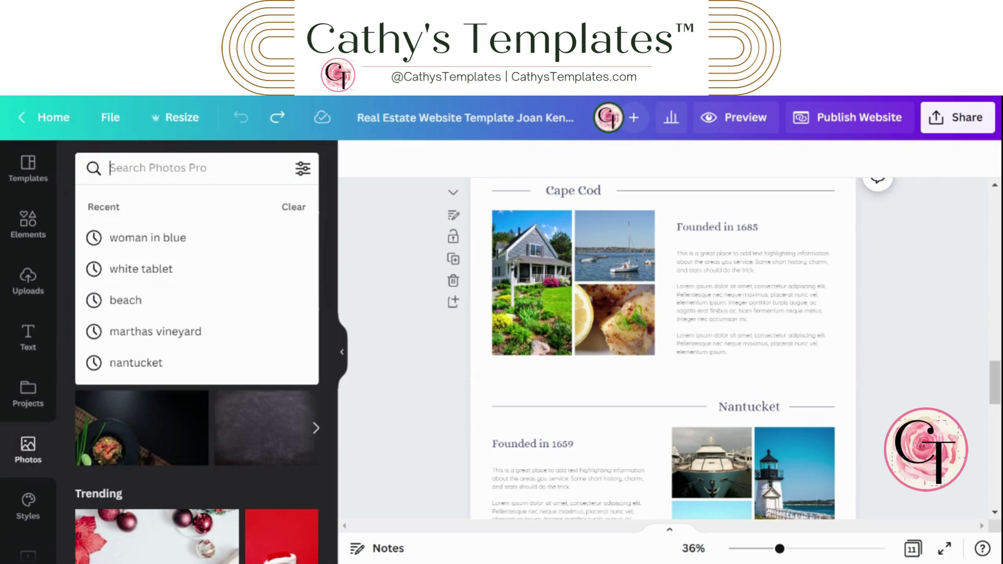
{"action": "type", "text": "blue house"}
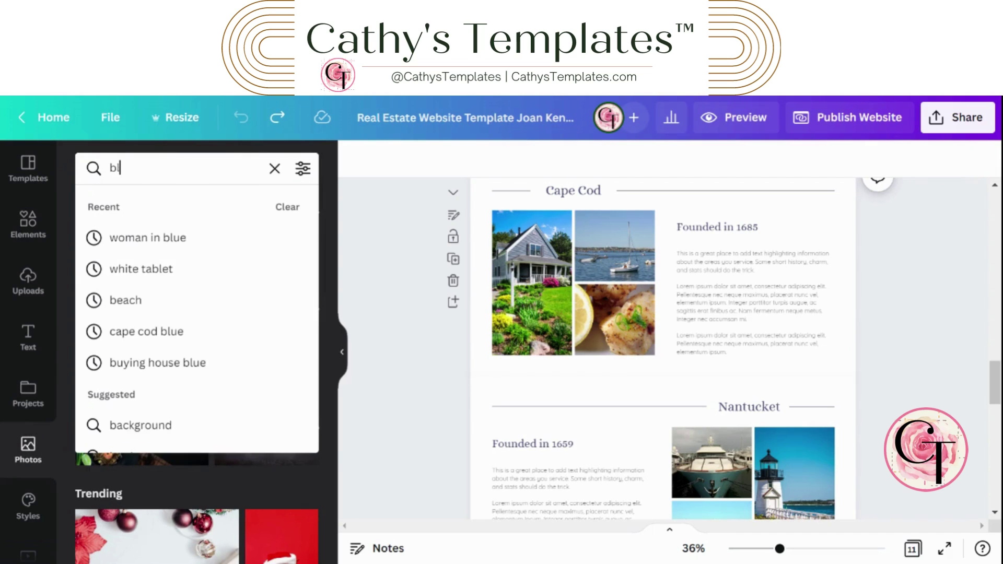
{"action": "key", "text": "Return"}
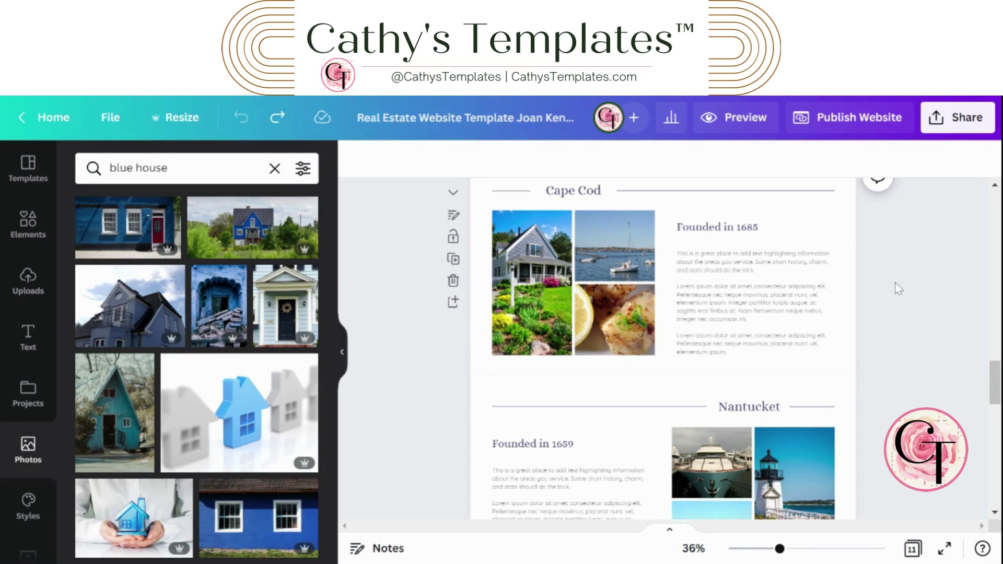
- Inspect the pictogram settings of the Homeowners house icons and the Renters building icons in the Market Stats section, including the available icons
{"action": "scroll", "coordinate": [898, 289], "scroll_direction": "down", "scroll_amount": 10}
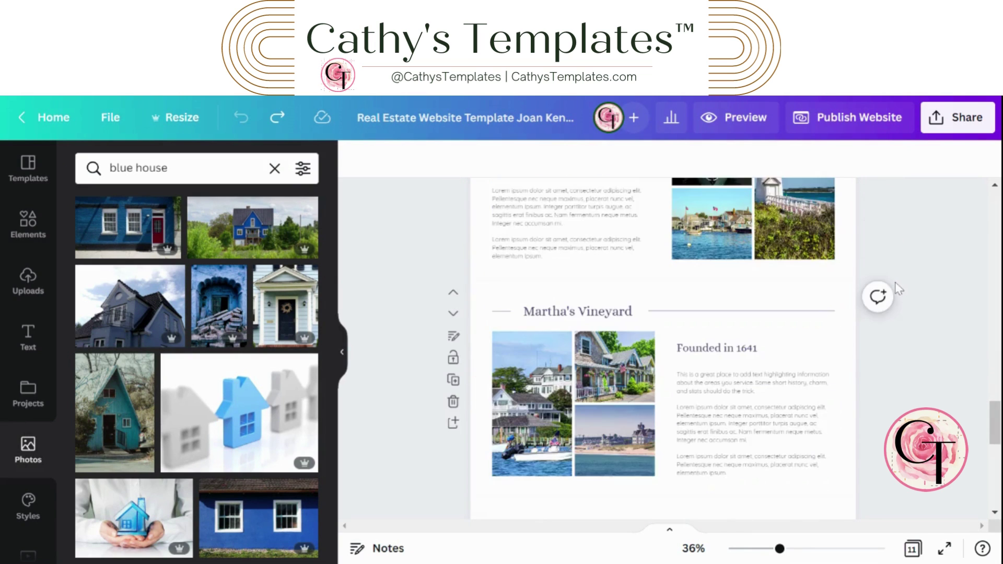
{"action": "scroll", "coordinate": [898, 288], "scroll_direction": "down", "scroll_amount": 3}
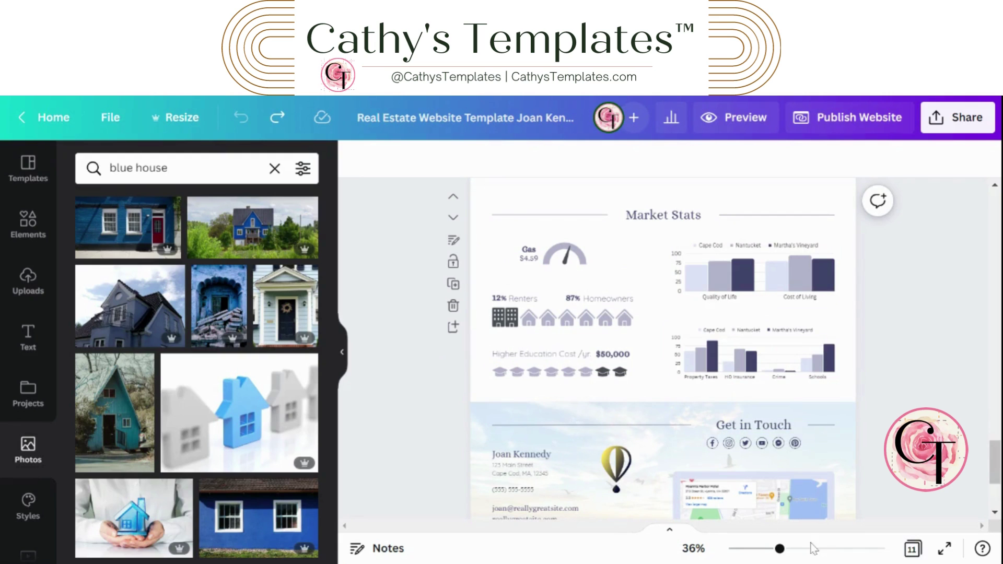
{"action": "left_click_drag", "start_coordinate": [780, 549], "coordinate": [794, 549]}
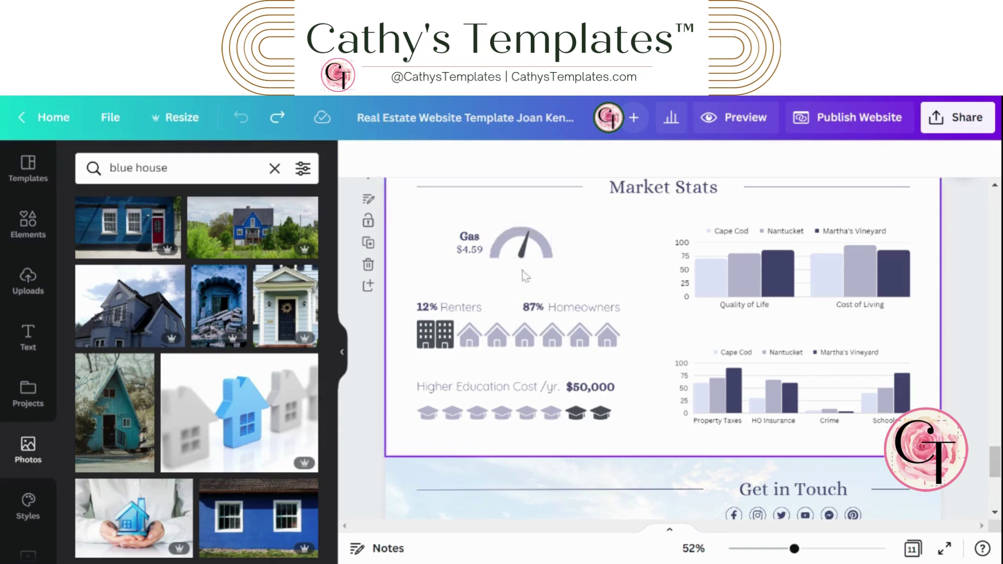
{"action": "left_click", "coordinate": [512, 340]}
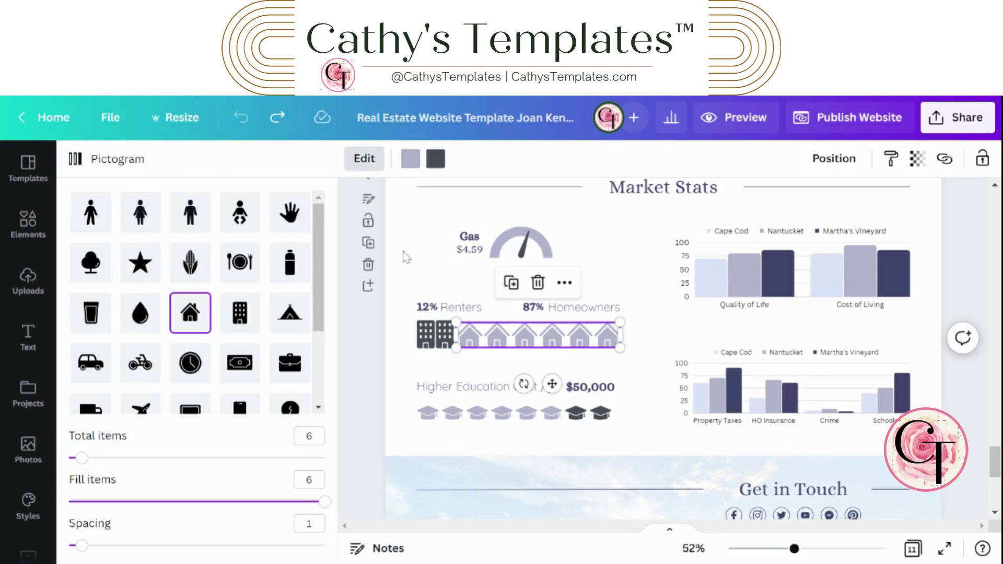
{"action": "left_click", "coordinate": [640, 325]}
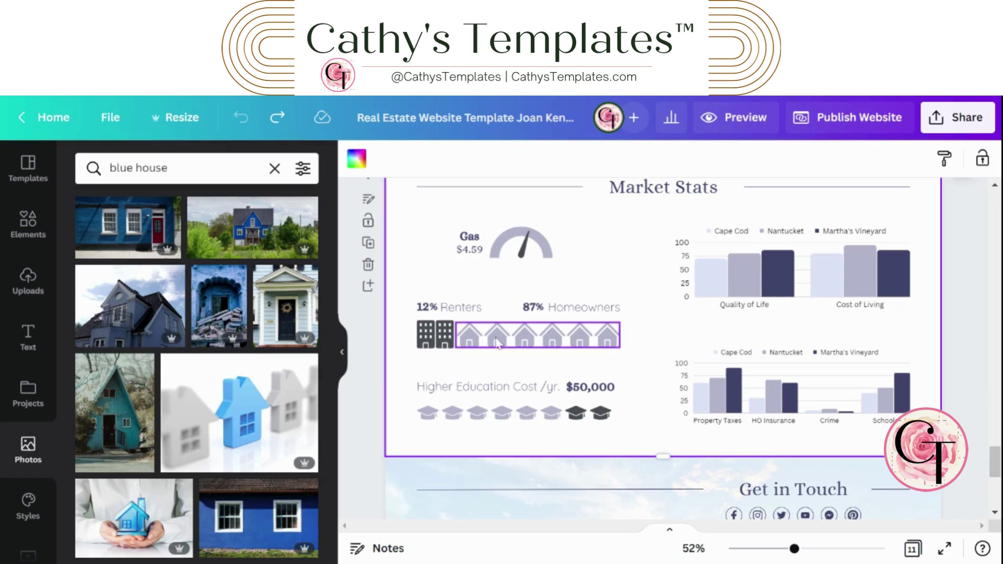
{"action": "left_click", "coordinate": [443, 340]}
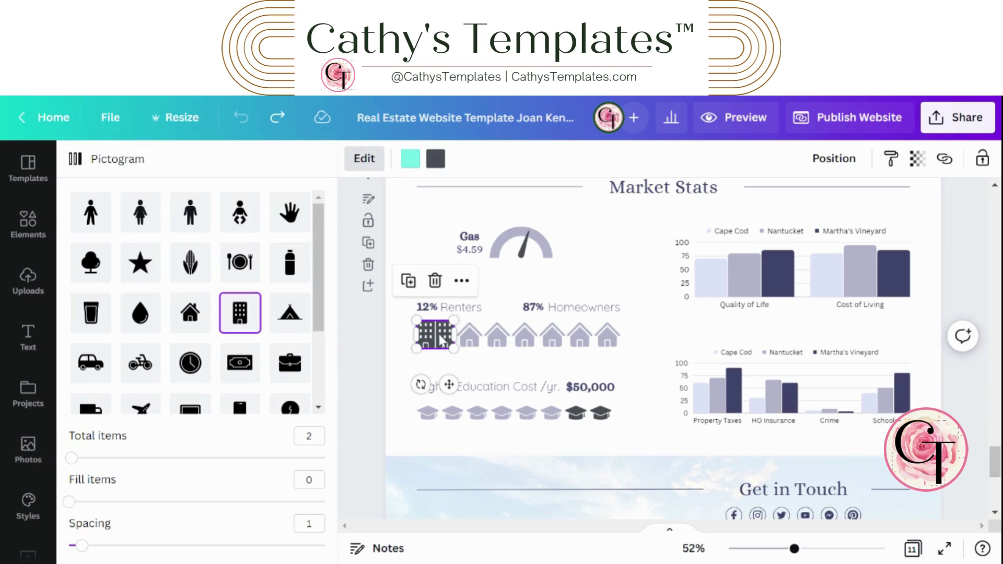
{"action": "scroll", "coordinate": [198, 343], "scroll_direction": "down", "scroll_amount": 2}
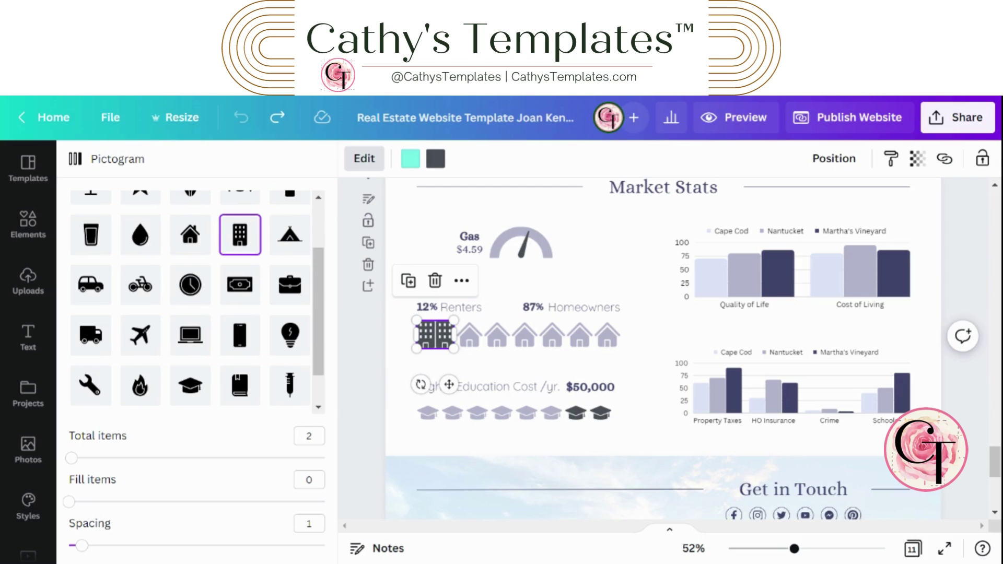
- Try setting the fill items of the Homeowners house pictogram to 4, and undo the change
{"action": "left_click", "coordinate": [525, 337]}
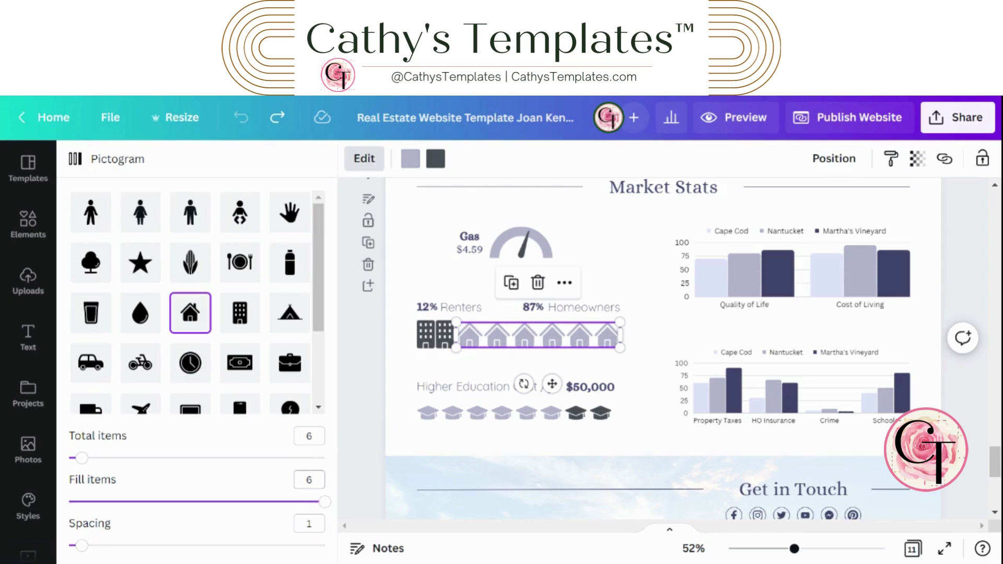
{"action": "left_click", "coordinate": [308, 480]}
{"action": "type", "text": "4"}
{"action": "key", "text": "Return"}
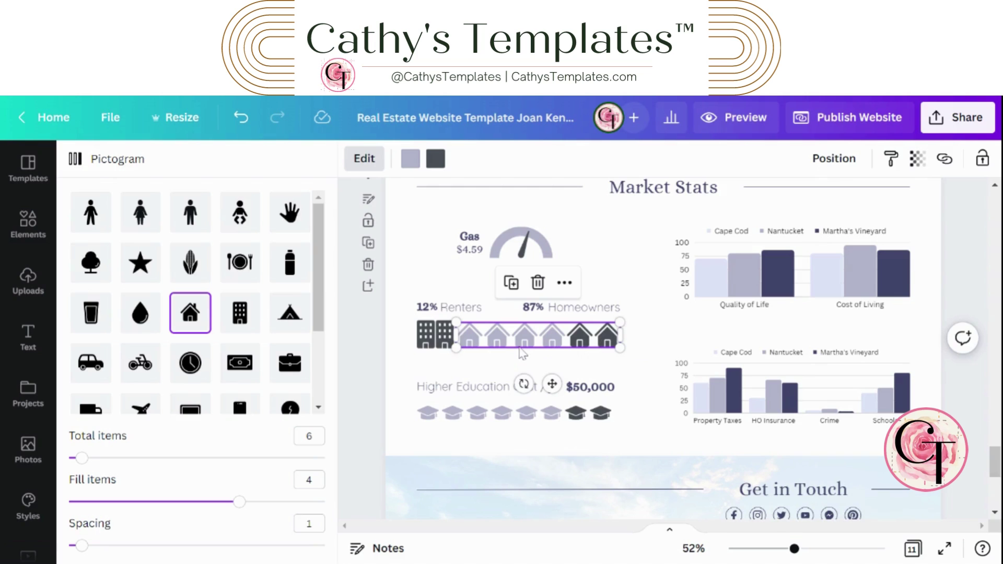
{"action": "left_click", "coordinate": [240, 117]}
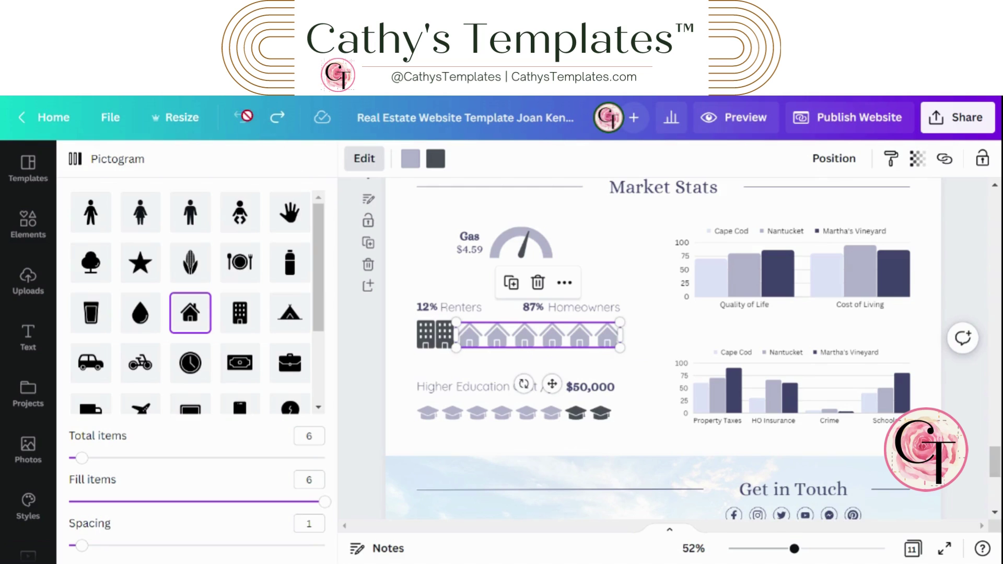